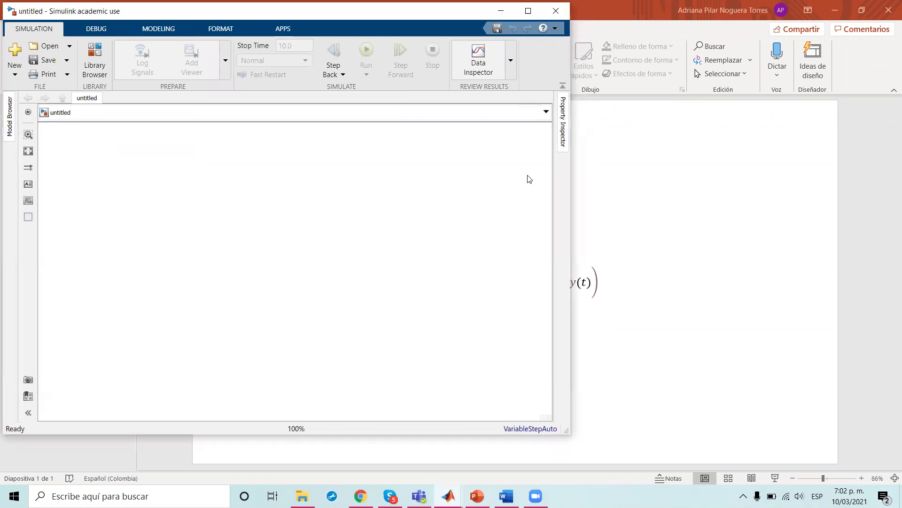
# Switch to PowerPoint, move both equations to the slide's lower-right corner, and select the V in the first equation
pyautogui.click(599, 301)
pyautogui.moveTo(632, 385); pyautogui.dragTo(380, 219)
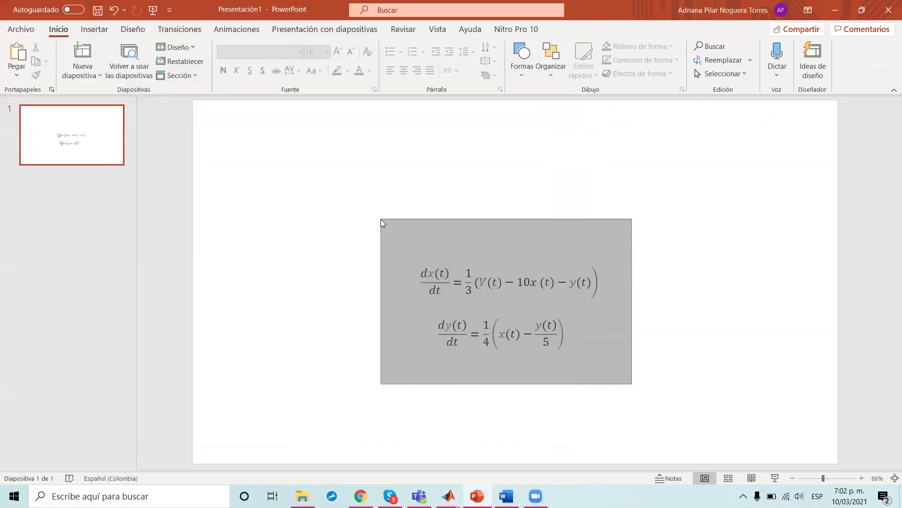
pyautogui.moveTo(502, 296); pyautogui.dragTo(729, 397)
pyautogui.hotkey('alt', 'Tab')
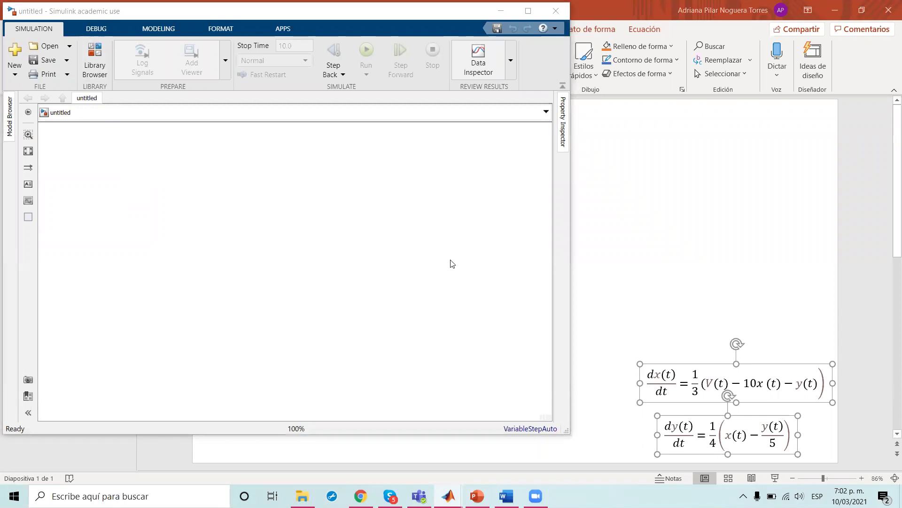
pyautogui.click(697, 378)
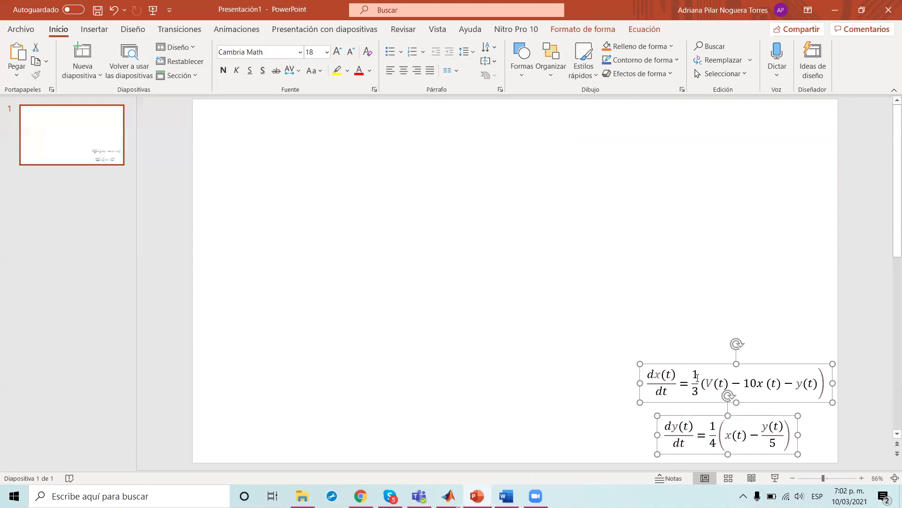
pyautogui.moveTo(705, 381); pyautogui.dragTo(712, 381)
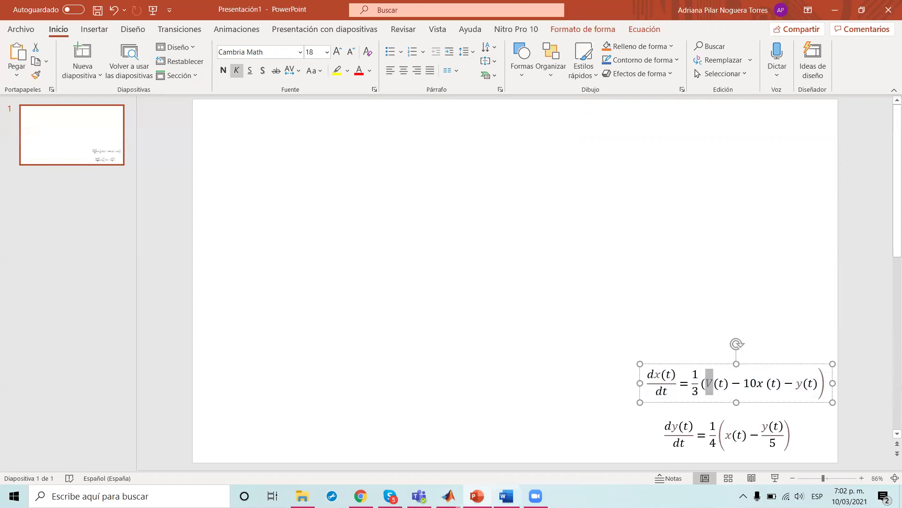
# Switch to Simulink and add a Constant block from the Sources library near the upper-left of the empty model
pyautogui.click(449, 496)
pyautogui.click(94, 59)
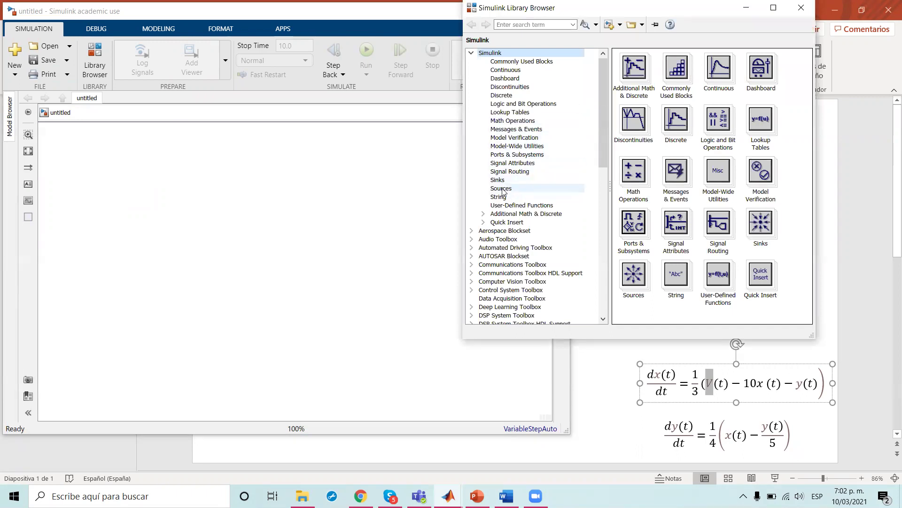
pyautogui.click(502, 188)
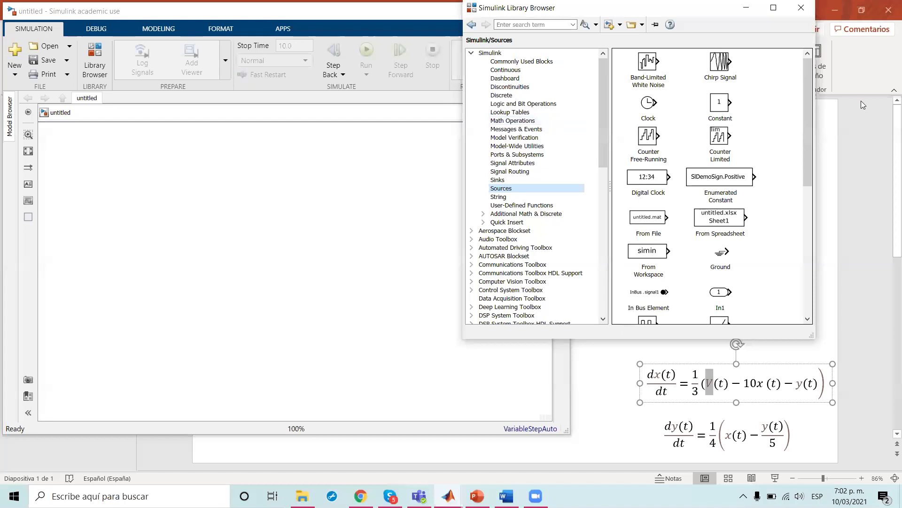
pyautogui.click(236, 268)
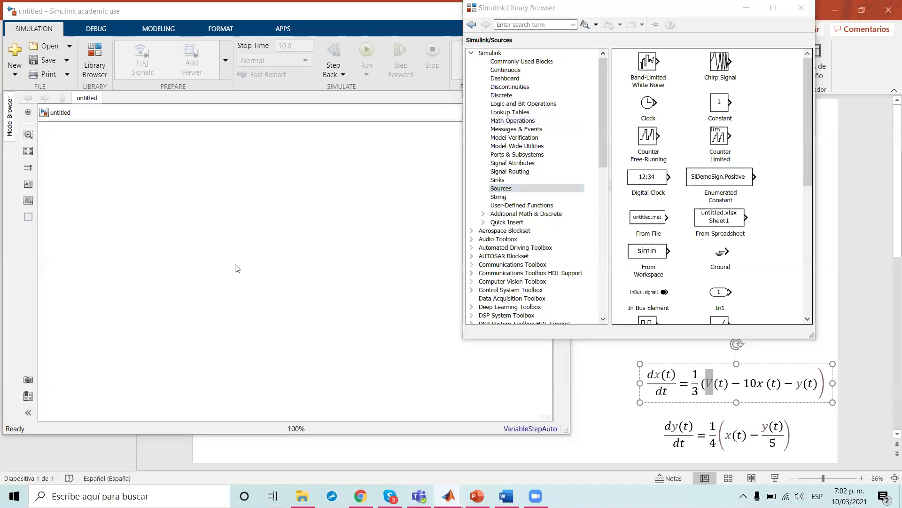
pyautogui.click(719, 104)
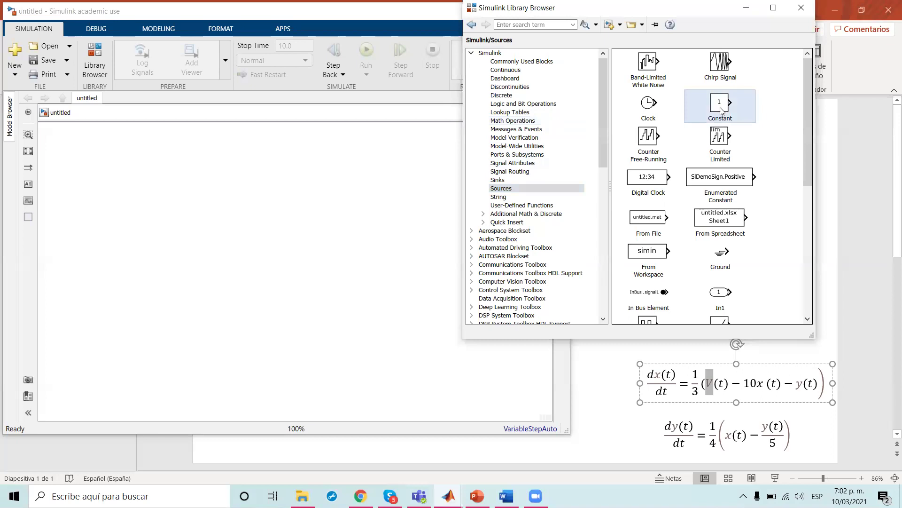
pyautogui.moveTo(719, 108); pyautogui.dragTo(89, 150)
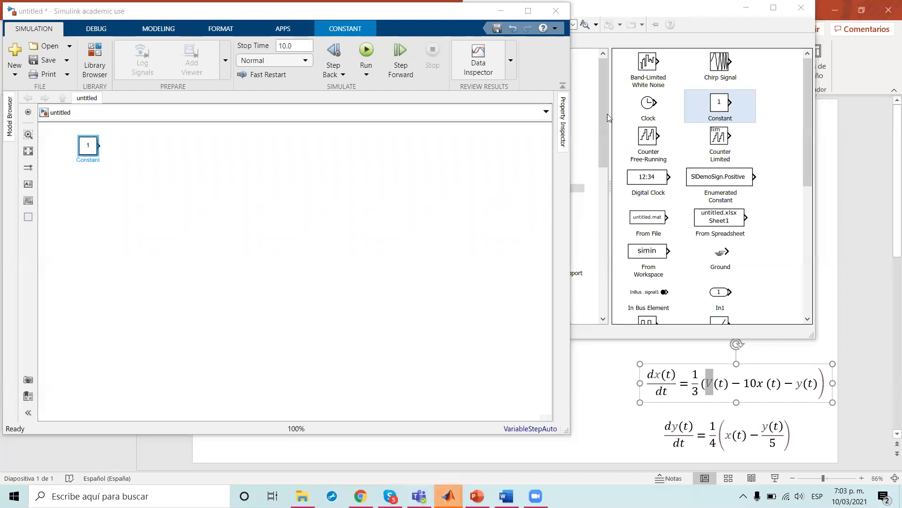
# Add a Step block from the Sources library below the Constant block
pyautogui.click(628, 104)
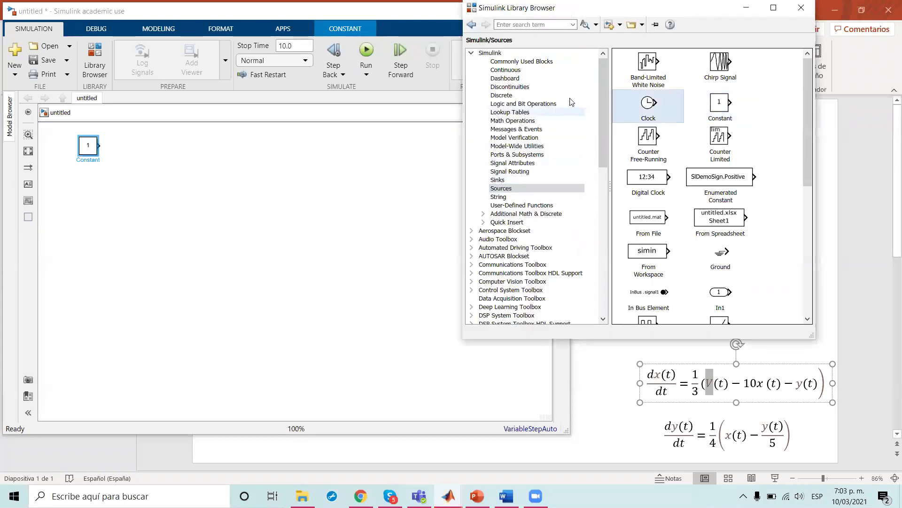
pyautogui.scroll(-10, 698, 191)
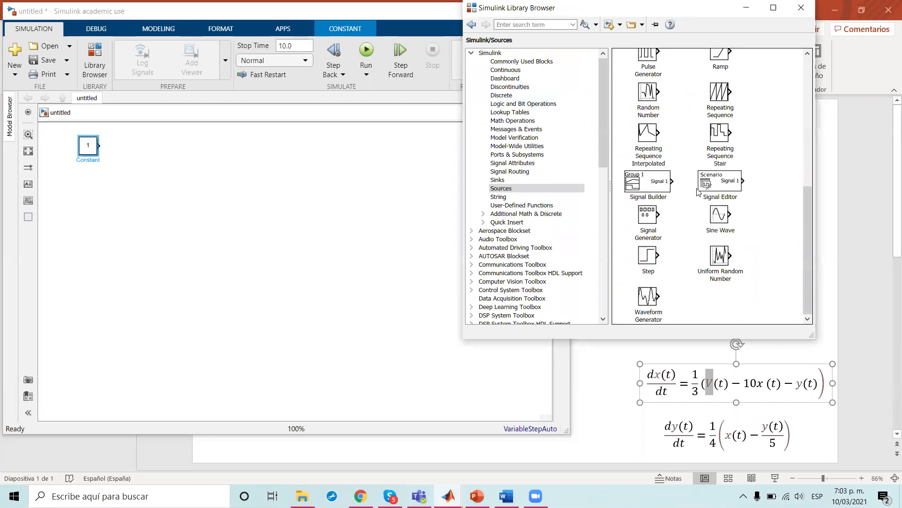
pyautogui.moveTo(648, 260); pyautogui.dragTo(94, 200)
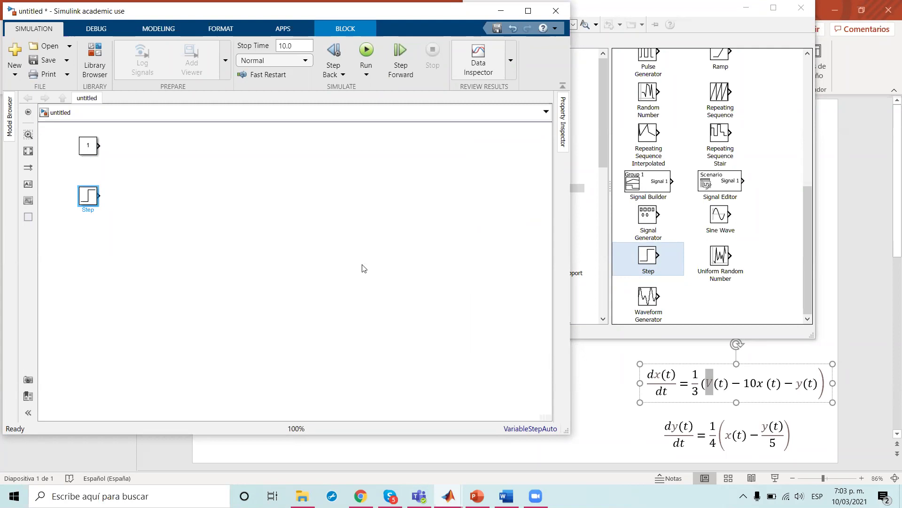
# Set the Constant block's constant value to 10
pyautogui.click(80, 152)
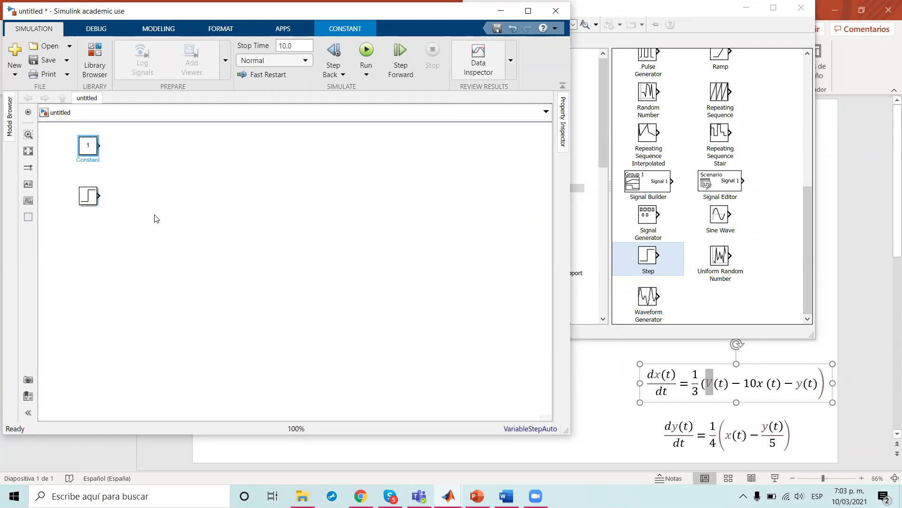
pyautogui.doubleClick(88, 146)
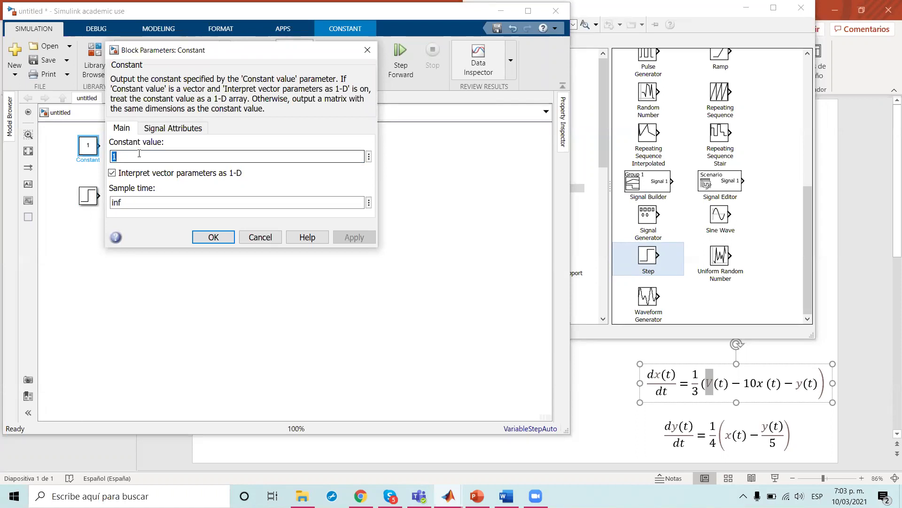
pyautogui.write('10')
pyautogui.press('Return')
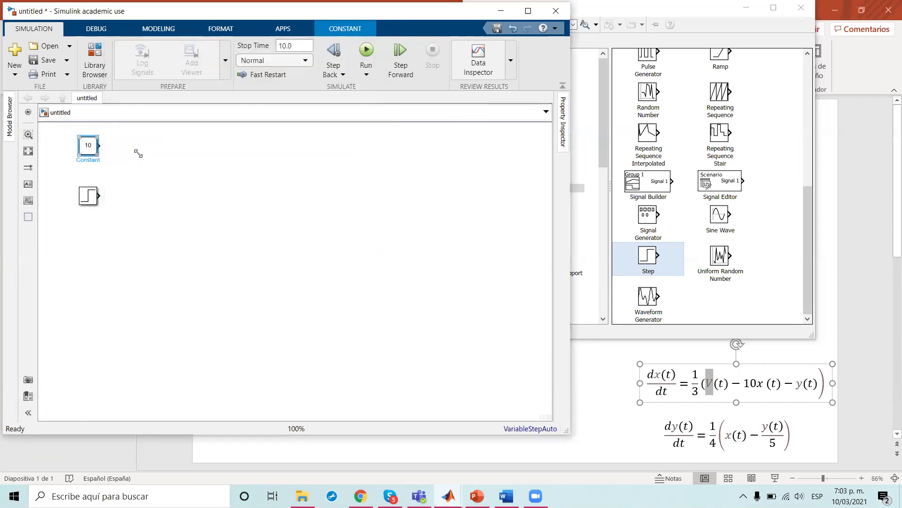
# Set the Step block's step time to 5
pyautogui.click(91, 198)
pyautogui.doubleClick(91, 198)
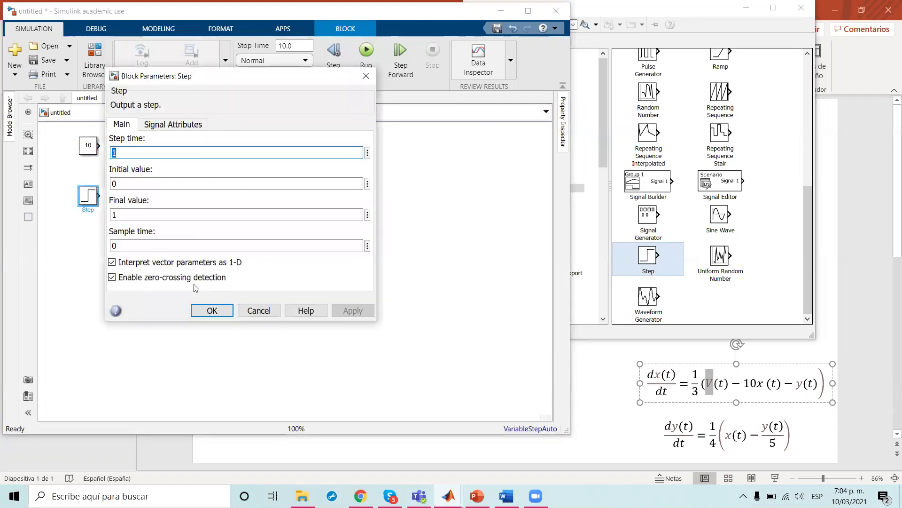
pyautogui.write('5')
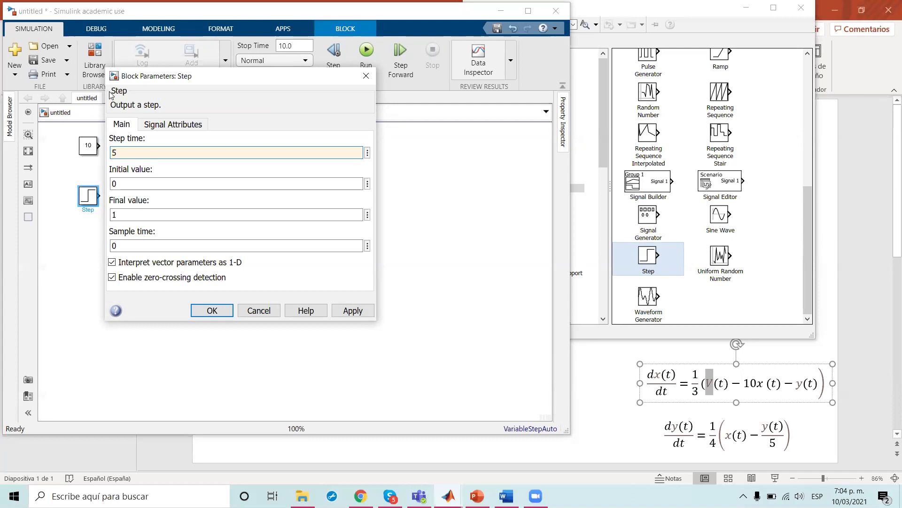
pyautogui.click(222, 314)
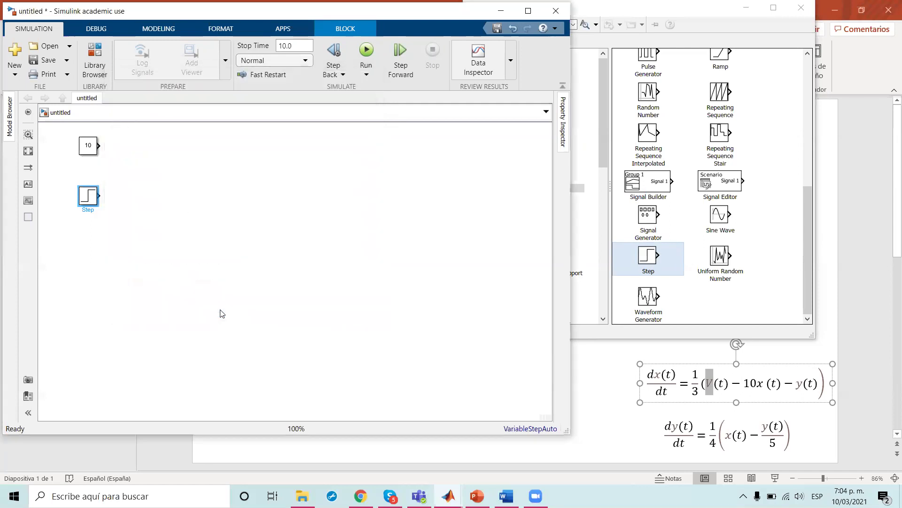
pyautogui.click(240, 225)
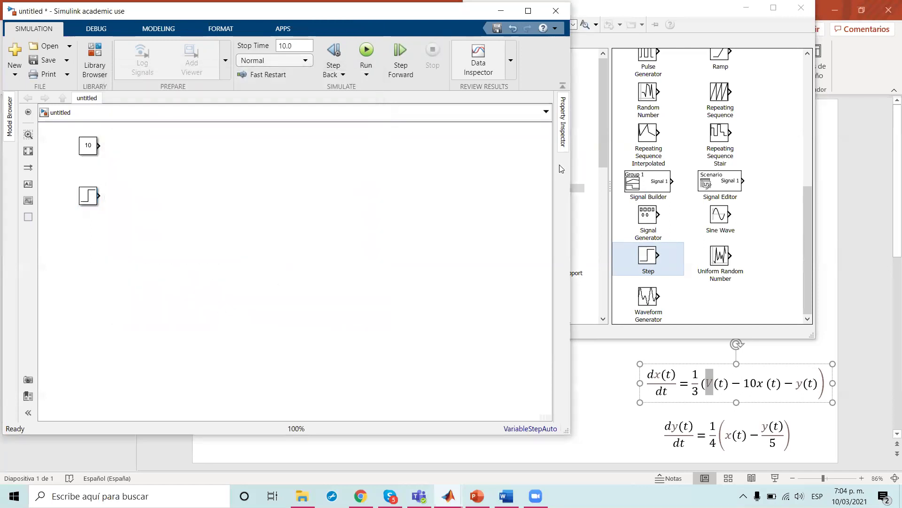
# Place an Add block from Math Operations and connect the Constant to its first input and the Step to its second
pyautogui.click(630, 118)
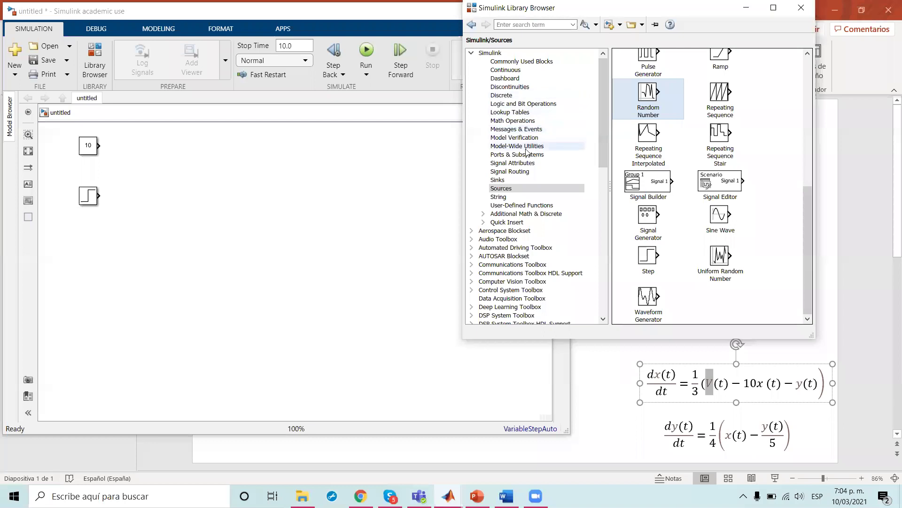
pyautogui.click(514, 121)
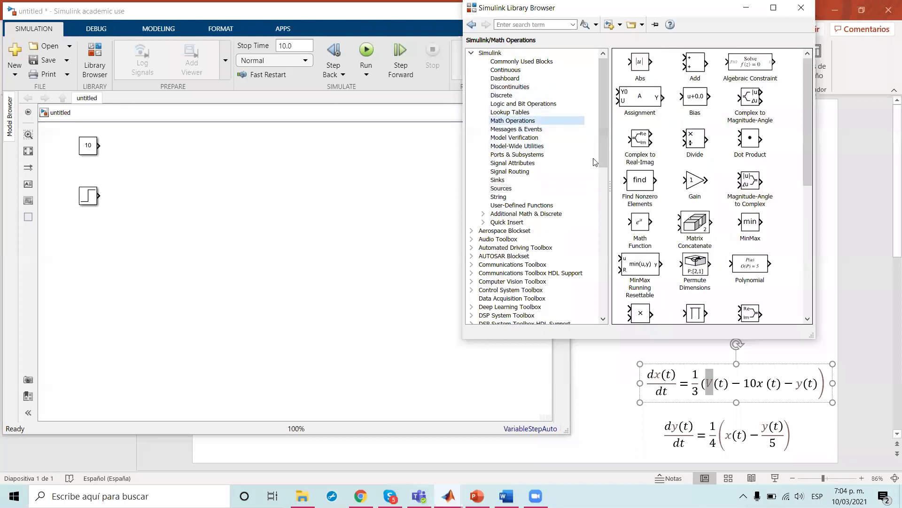
pyautogui.moveTo(699, 66); pyautogui.dragTo(134, 175)
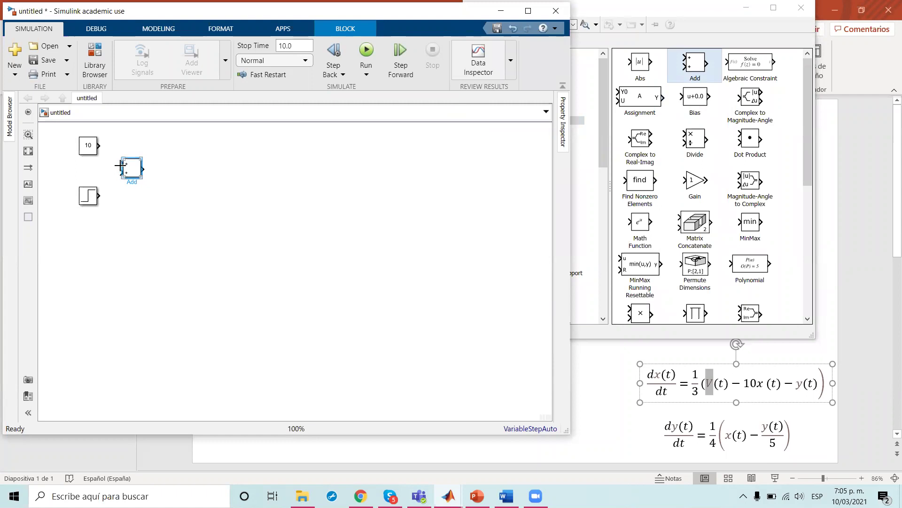
pyautogui.moveTo(121, 166); pyautogui.dragTo(100, 145)
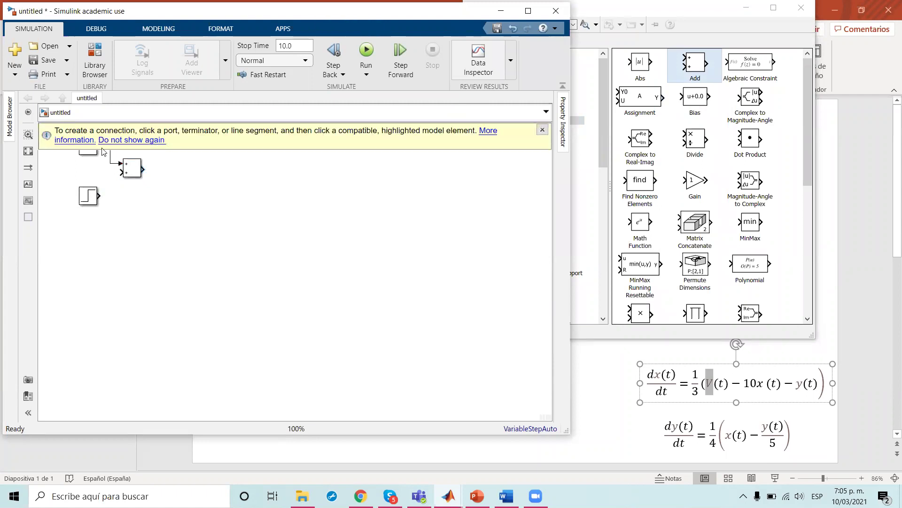
pyautogui.click(542, 130)
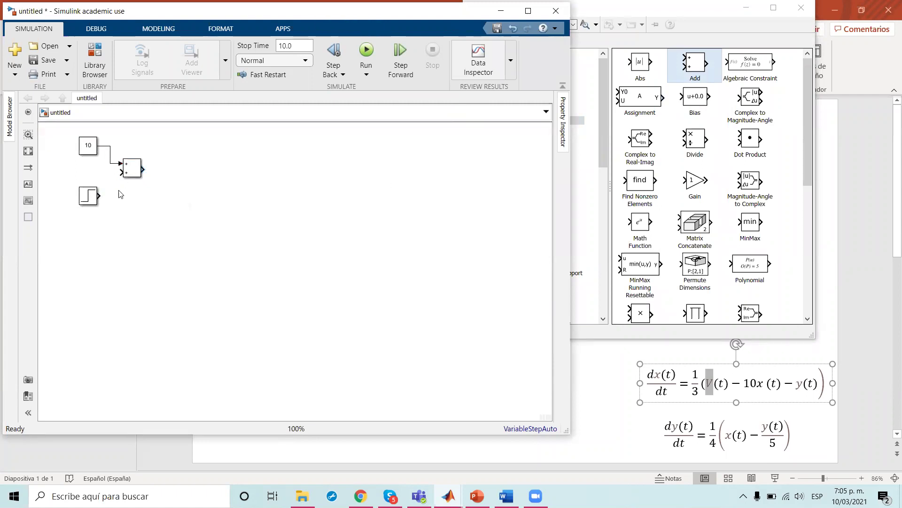
pyautogui.moveTo(121, 172); pyautogui.dragTo(100, 196)
# Add a text annotation reading "V(t)" above the Add block
pyautogui.click(28, 184)
pyautogui.click(27, 184)
pyautogui.click(134, 150)
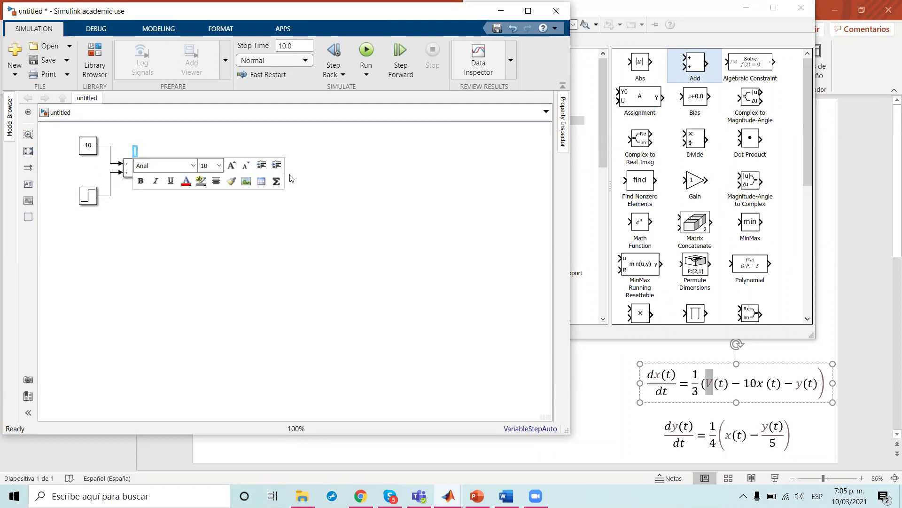
pyautogui.write('V(t)')
pyautogui.click(332, 277)
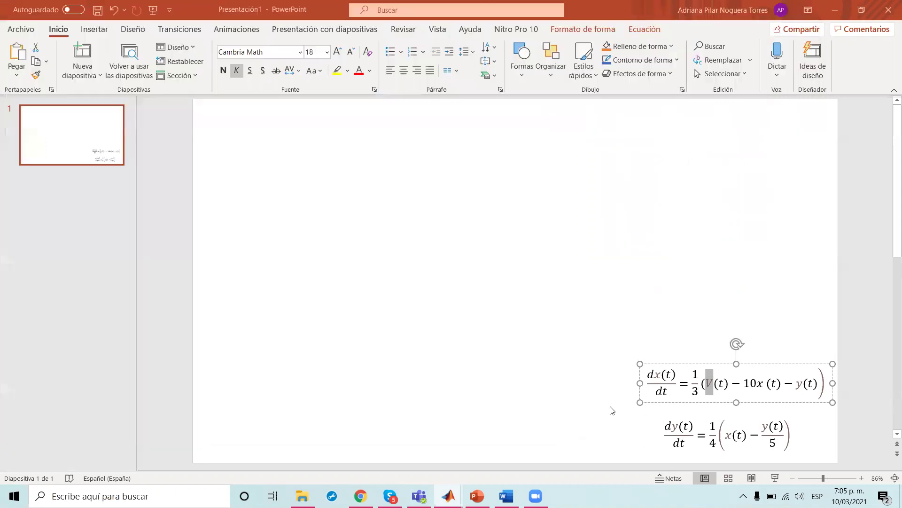
pyautogui.click(613, 408)
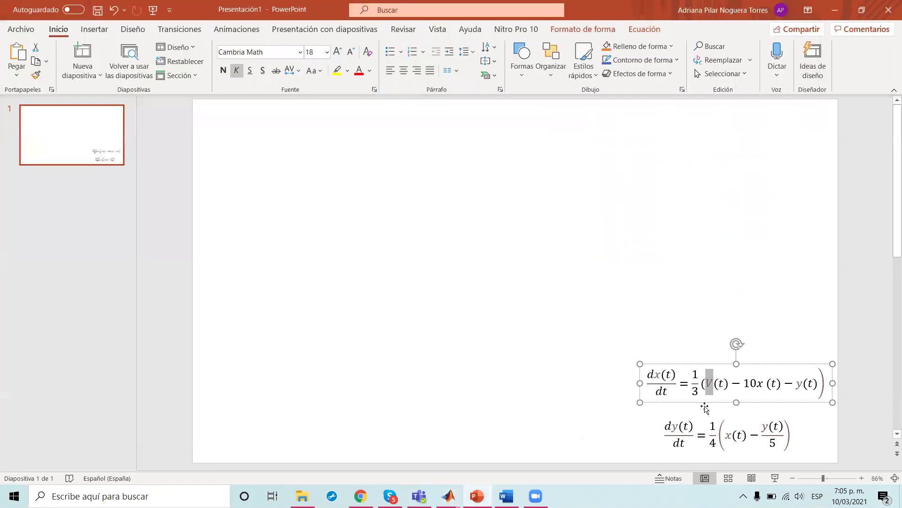
pyautogui.hotkey('alt', 'Tab')
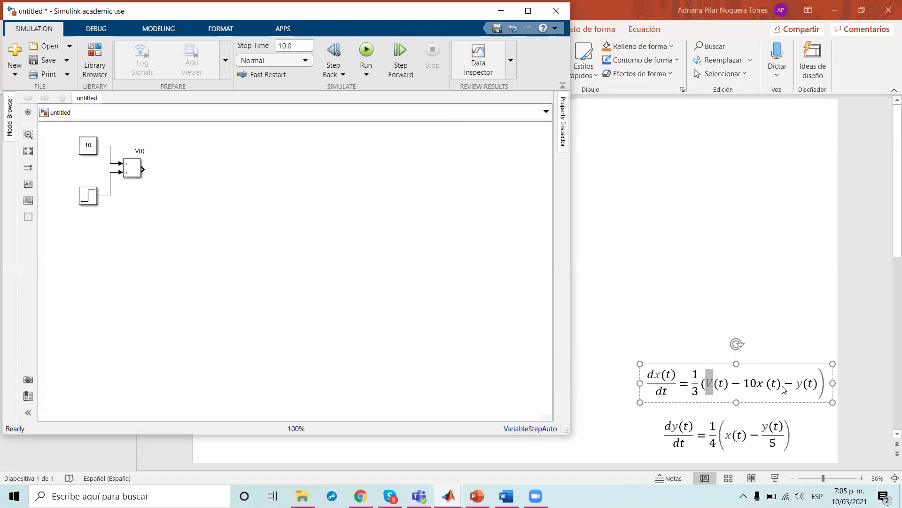
pyautogui.click(689, 403)
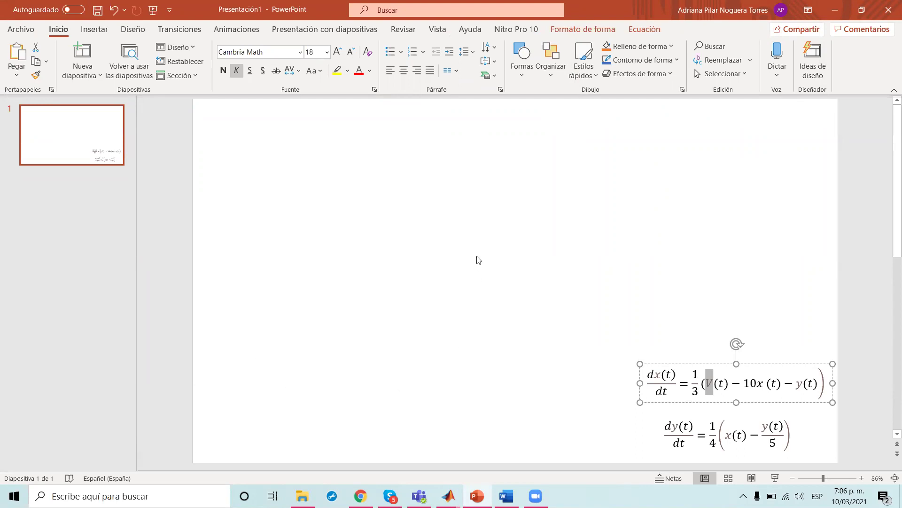
pyautogui.hotkey('alt', 'Tab')
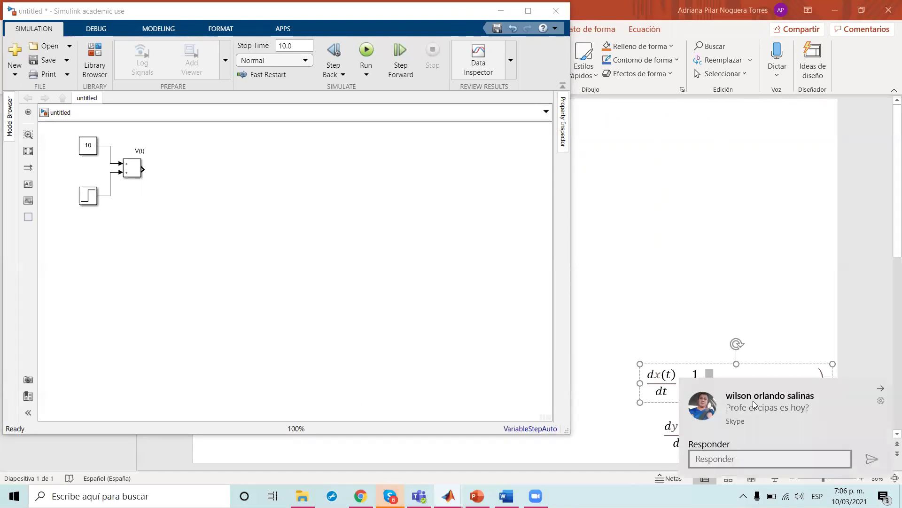
pyautogui.click(882, 390)
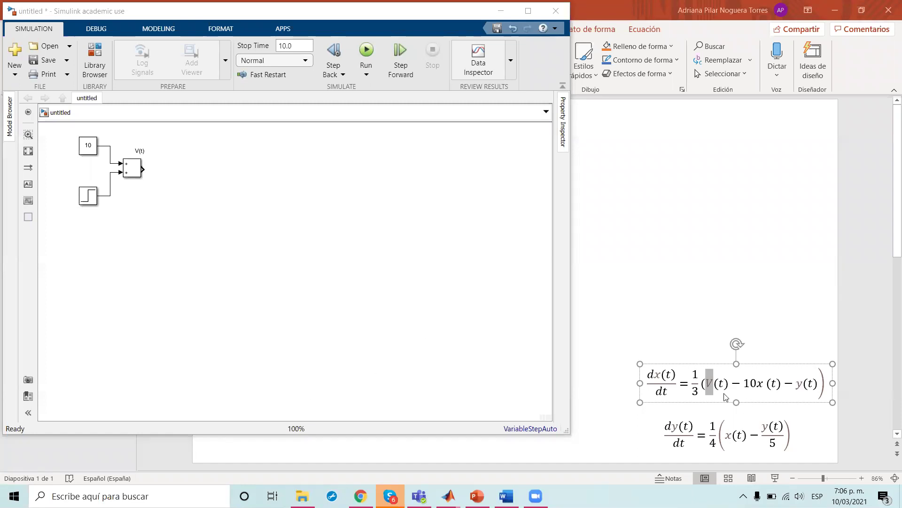
# In PowerPoint, move the 1/3 factor of the dx(t)/dt equation inside the parentheses, before each of V(t), 10x(t) and y(t)
pyautogui.click(695, 367)
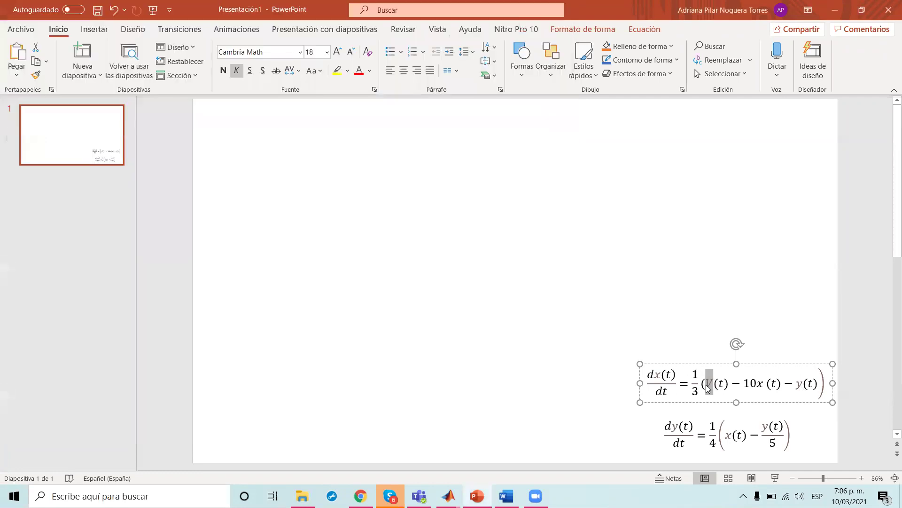
pyautogui.tripleClick(701, 384)
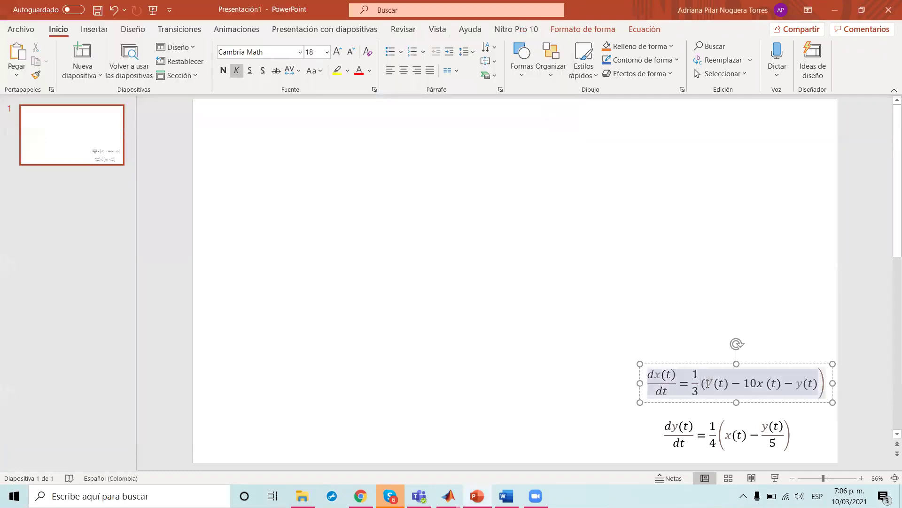
pyautogui.moveTo(698, 384); pyautogui.dragTo(697, 386)
pyautogui.hotkey('ctrl', 'c')
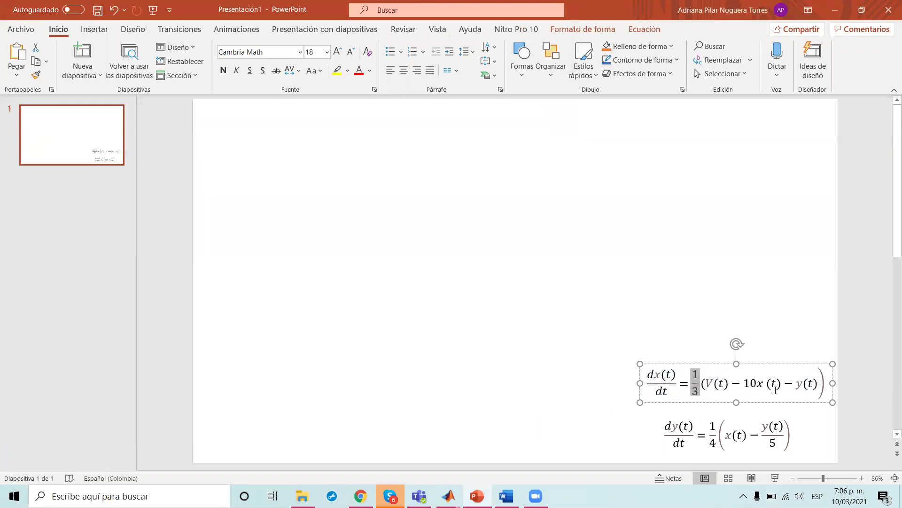
pyautogui.press('BackSpace')
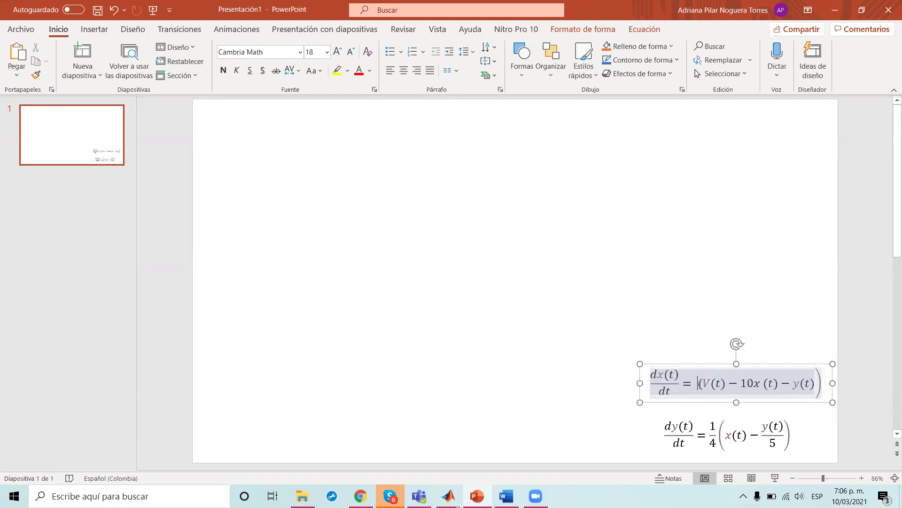
pyautogui.hotkey('ctrl', 'v')
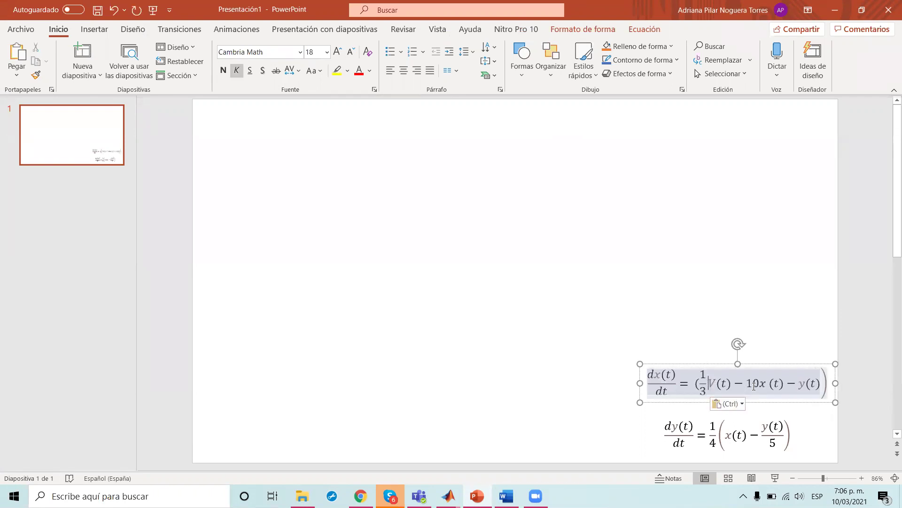
pyautogui.hotkey('ctrl', 'v')
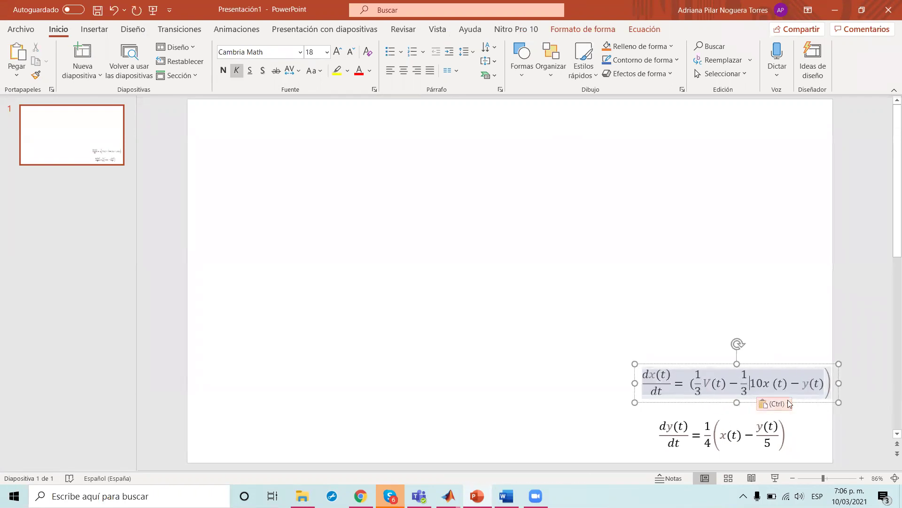
pyautogui.click(804, 383)
pyautogui.hotkey('ctrl', 'v')
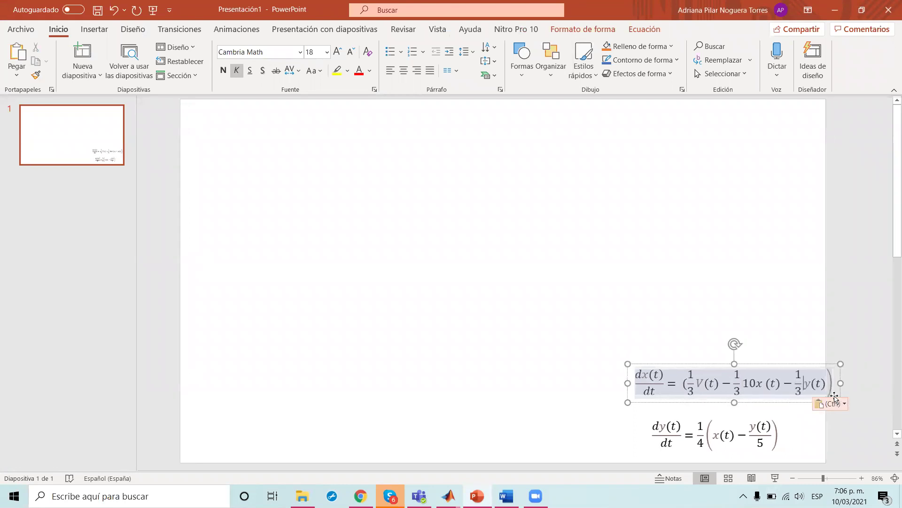
# Remove the three expanded 1/3 terms from inside the parentheses of the dx(t)/dt equation
pyautogui.hotkey('ctrl', 'a')
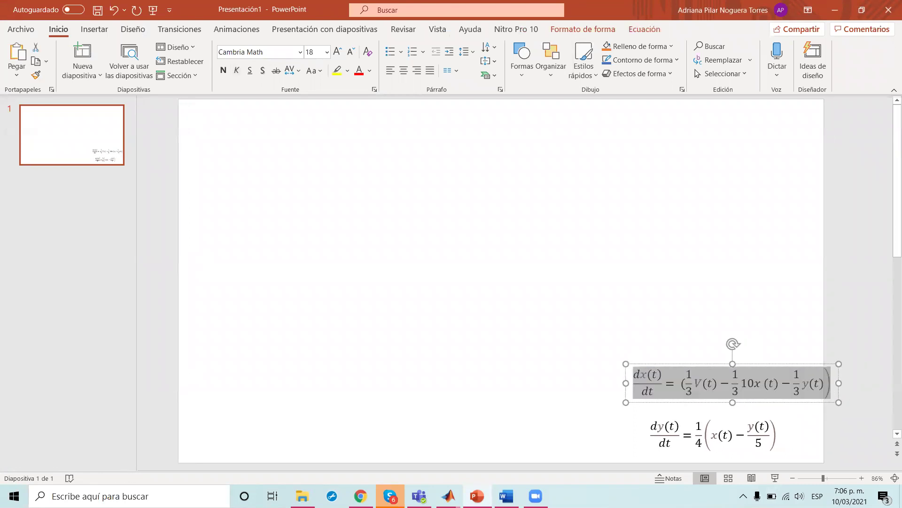
pyautogui.click(791, 398)
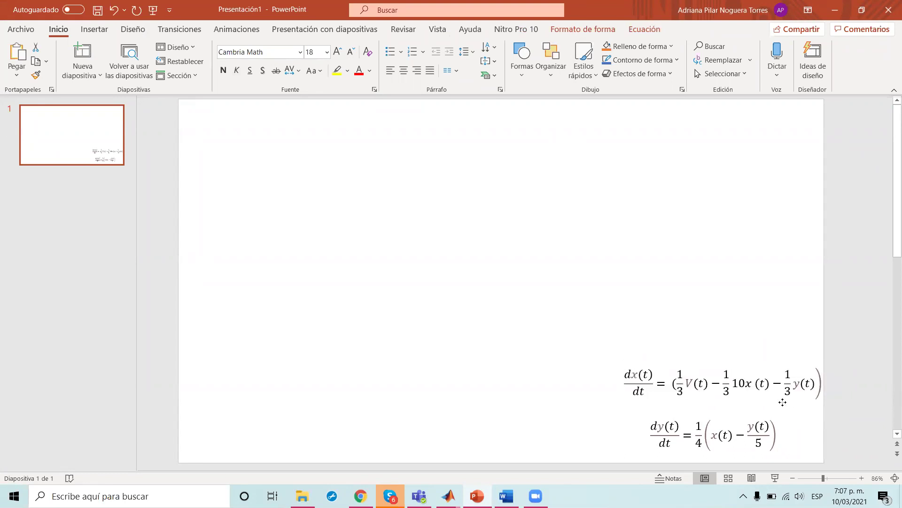
pyautogui.click(806, 419)
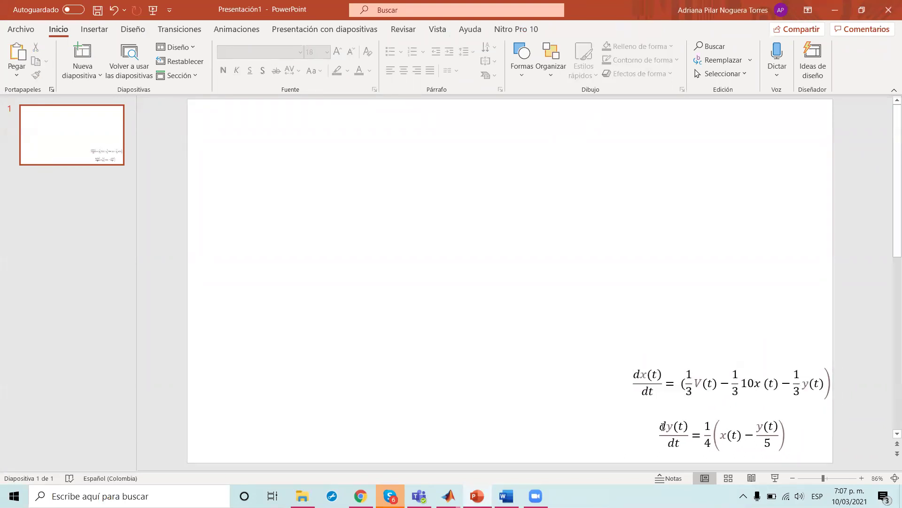
pyautogui.moveTo(688, 372); pyautogui.dragTo(822, 384)
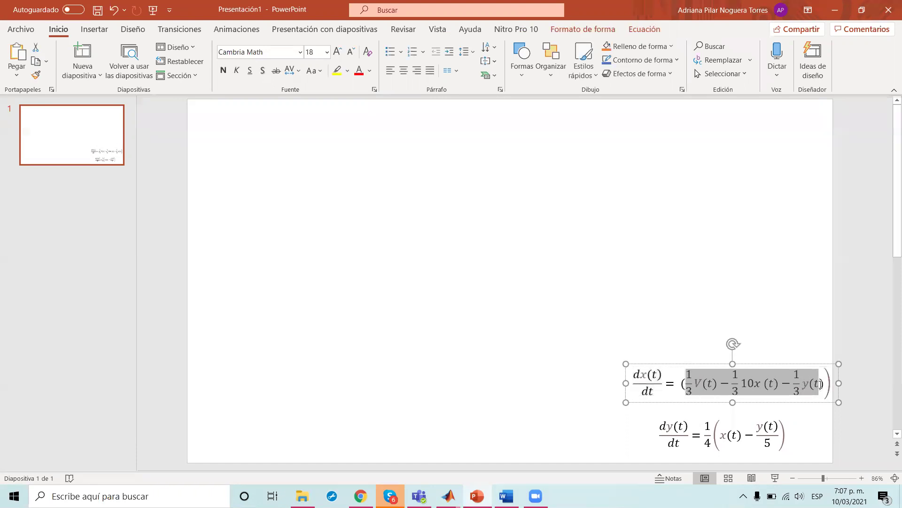
pyautogui.press('Delete')
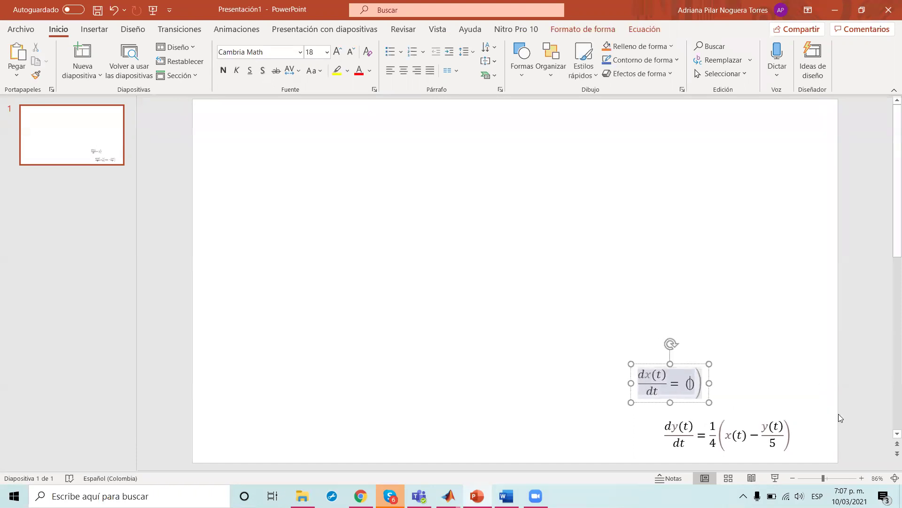
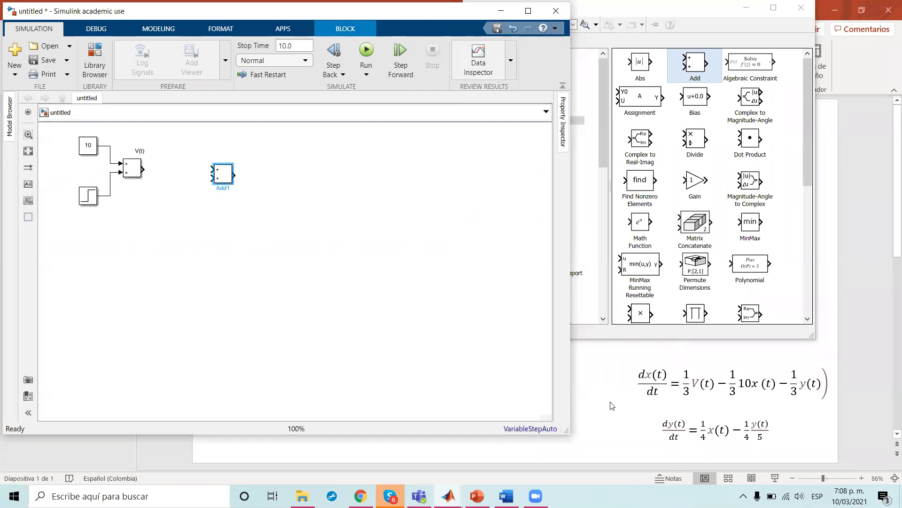
# Switch to the Simulink model and set the unconnected second Add block's list of signs to +--
pyautogui.click(694, 412)
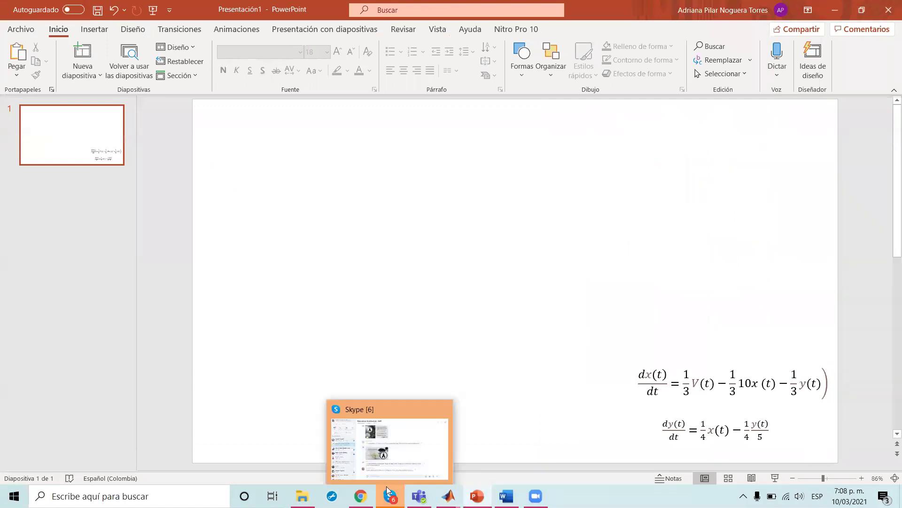
pyautogui.hotkey('alt', 'Tab')
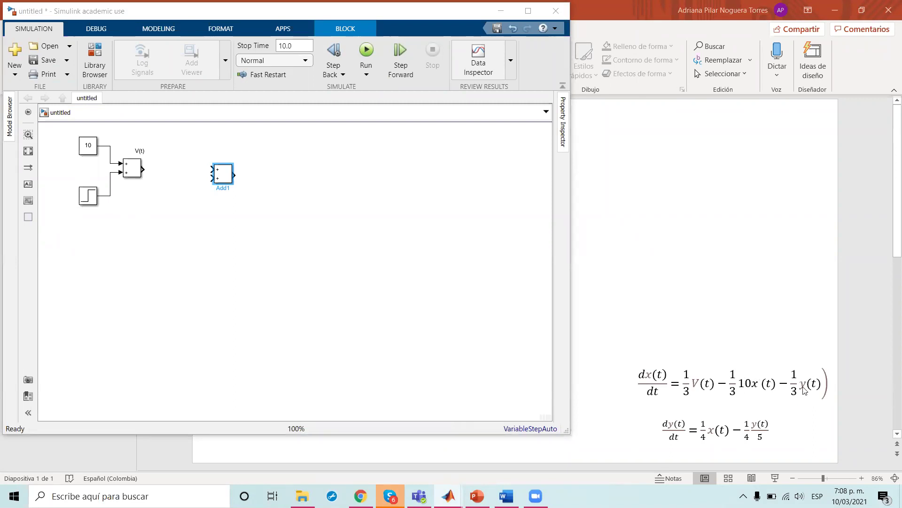
pyautogui.doubleClick(217, 176)
pyautogui.doubleClick(262, 190)
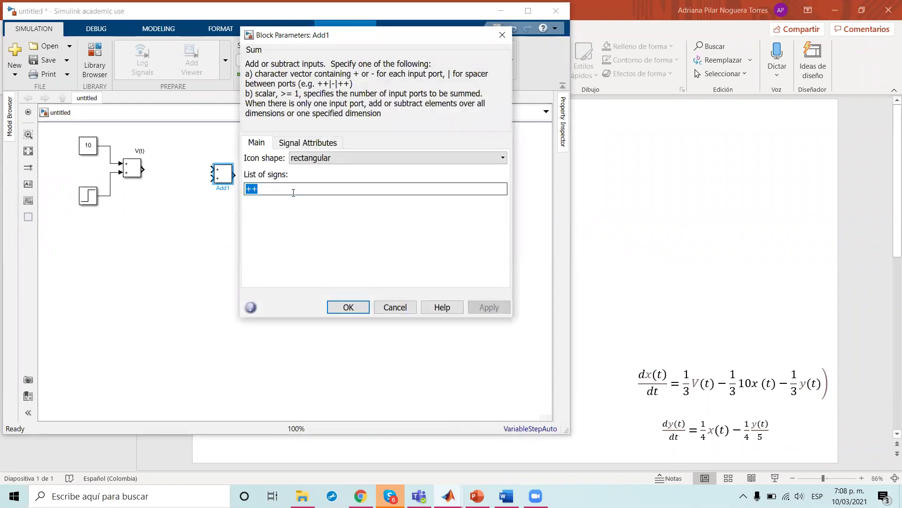
pyautogui.write('+--')
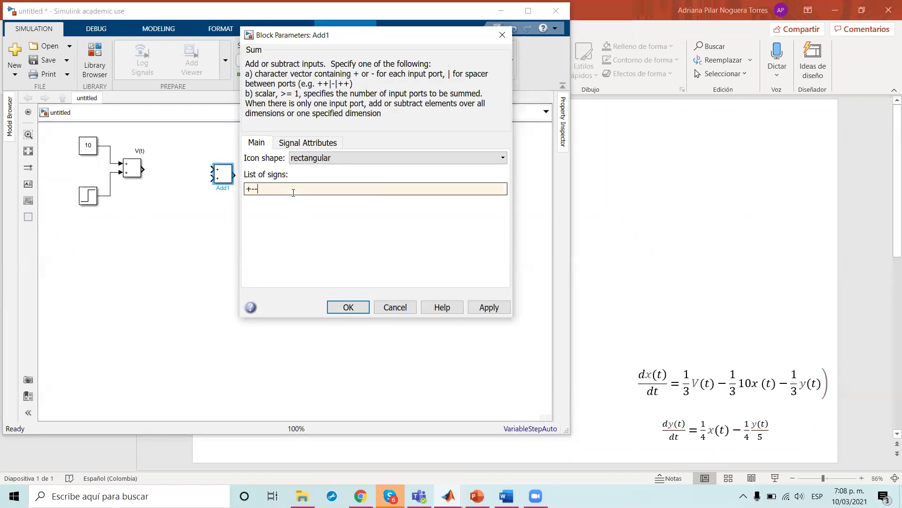
pyautogui.press('Return')
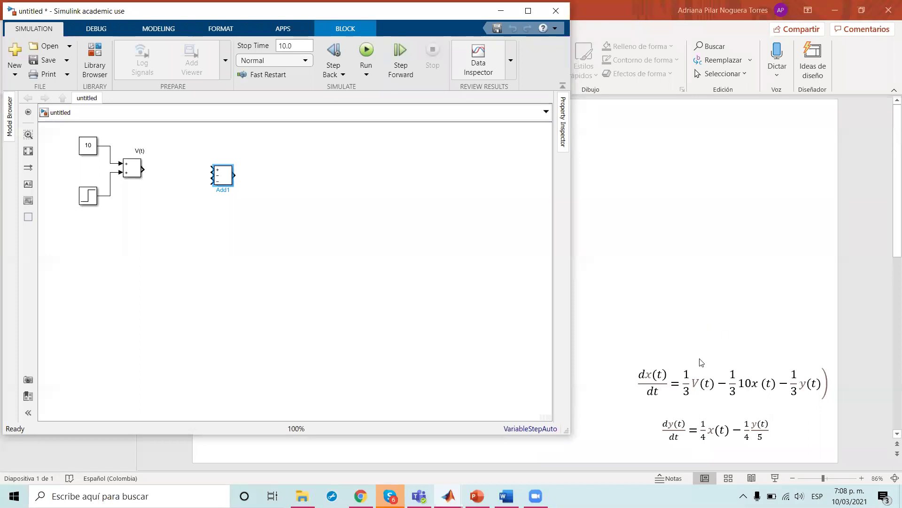
# Switch to PowerPoint and color the 1/3 V(t) term of the dx(t)/dt equation red
pyautogui.click(703, 387)
pyautogui.moveTo(684, 372); pyautogui.dragTo(713, 393)
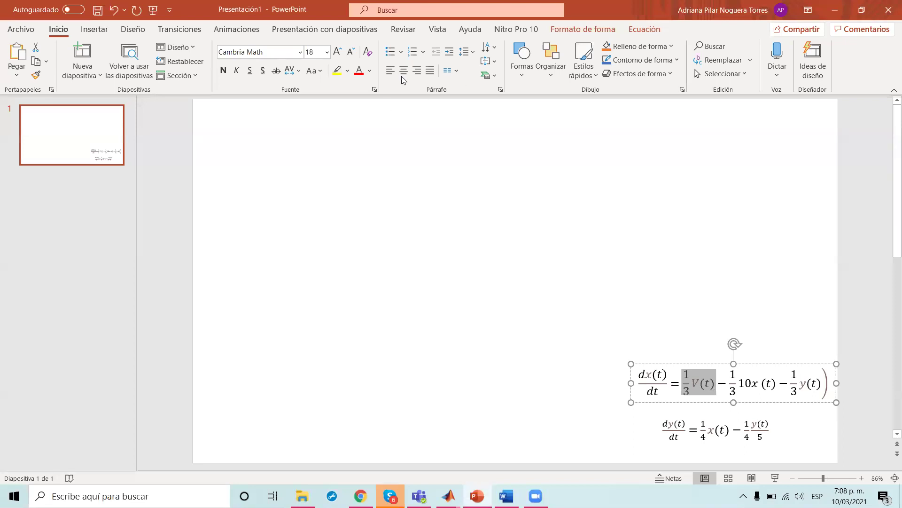
pyautogui.click(359, 70)
# Return to Simulink, place a Gain block from Math Operations and connect it between the V(t) sum and the +-- Add block's first input
pyautogui.moveTo(449, 495)
pyautogui.click(479, 448)
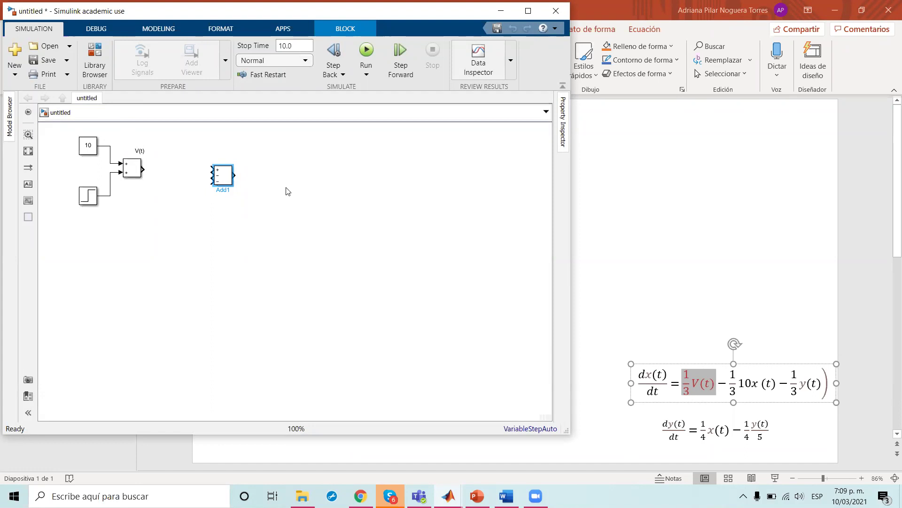
pyautogui.click(99, 63)
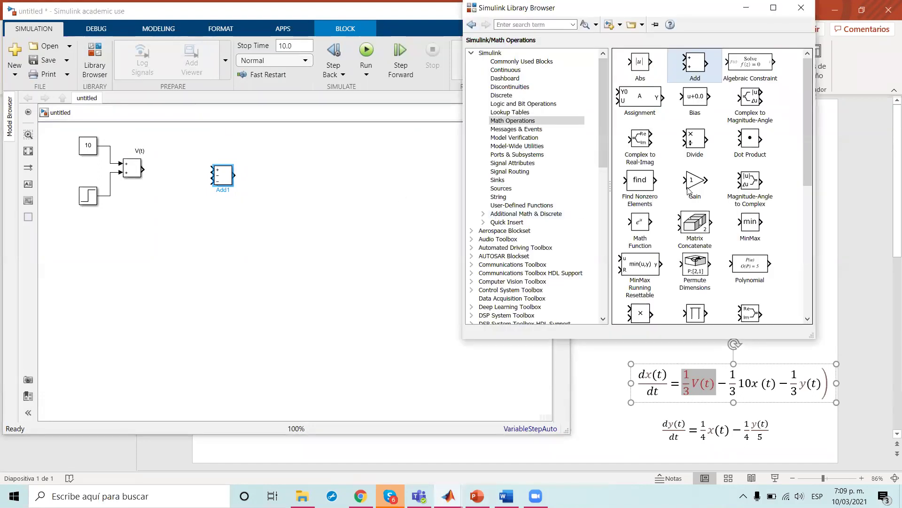
pyautogui.moveTo(694, 185); pyautogui.dragTo(211, 170)
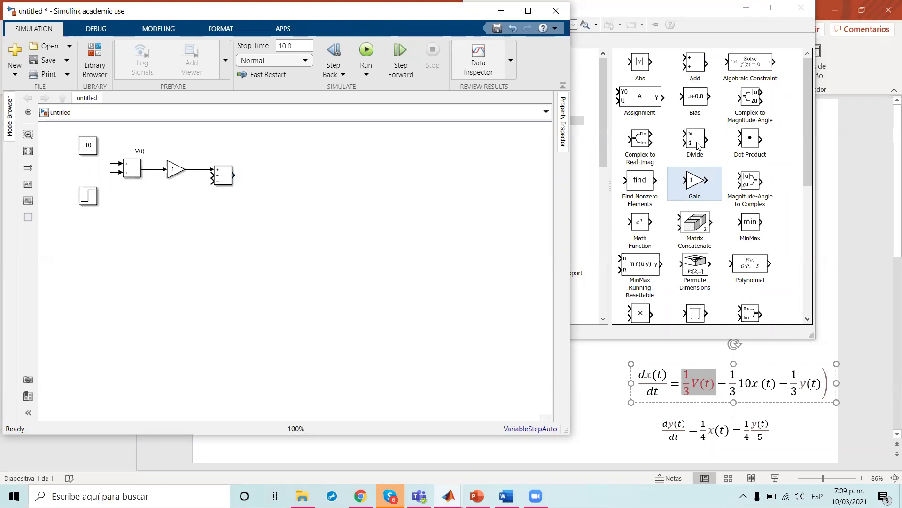
# Set the Gain block's gain to 1/3
pyautogui.click(177, 173)
pyautogui.doubleClick(176, 173)
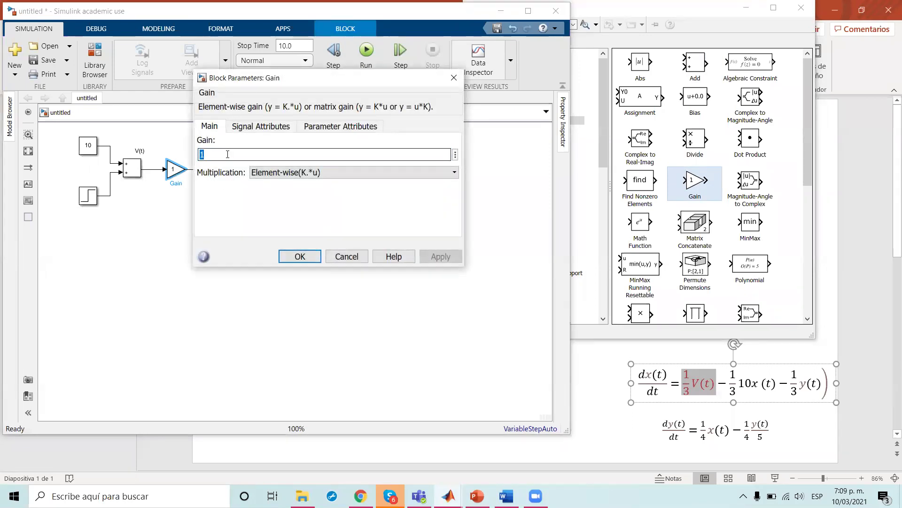
pyautogui.write('1/3')
pyautogui.press('Return')
pyautogui.click(194, 215)
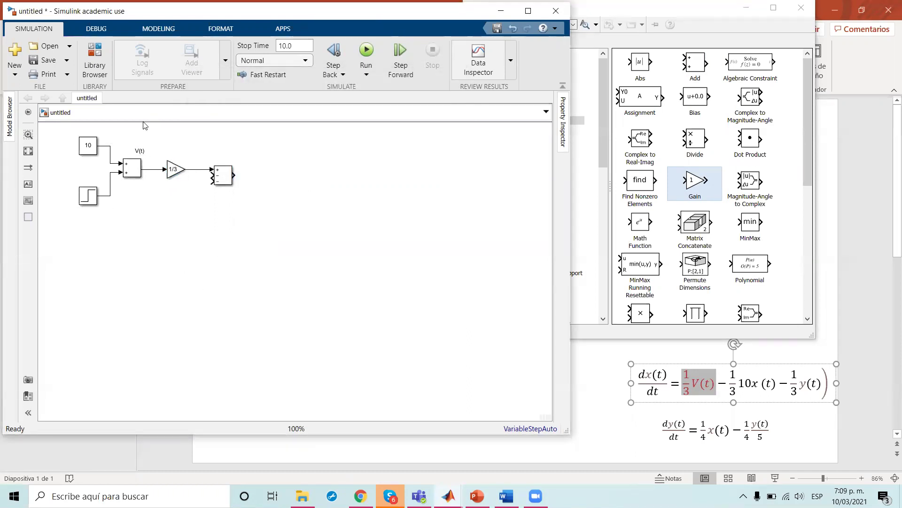
# Add a text annotation reading "1/3V(t)" above the Gain block's output line
pyautogui.click(171, 170)
pyautogui.click(59, 212)
pyautogui.click(27, 184)
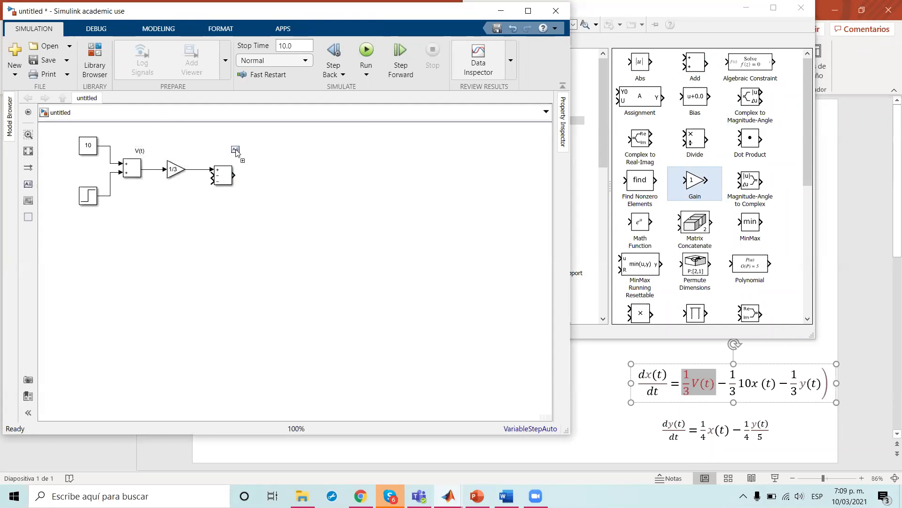
pyautogui.click(197, 161)
pyautogui.write('1')
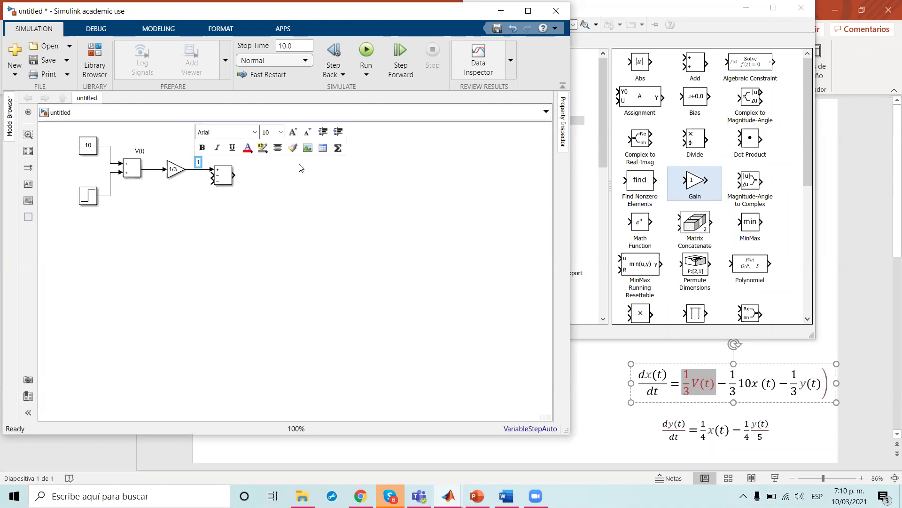
pyautogui.write('/3V(t)')
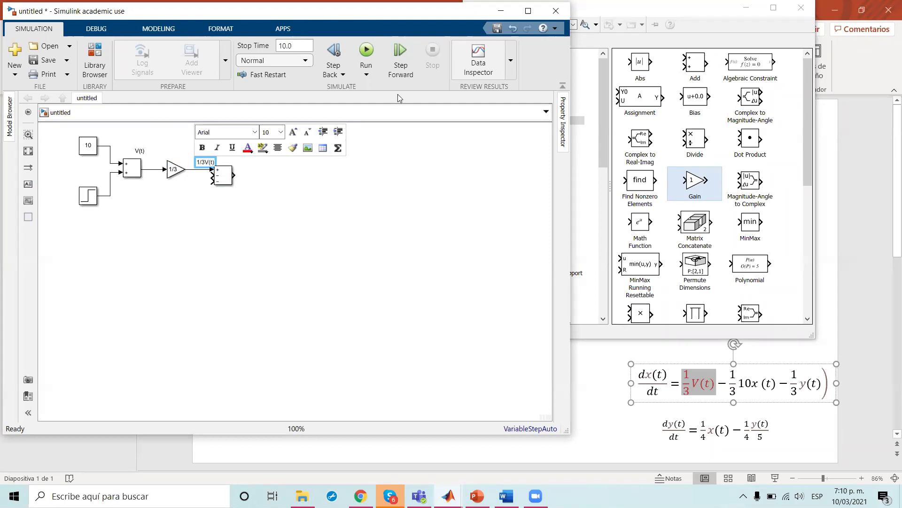
pyautogui.click(313, 260)
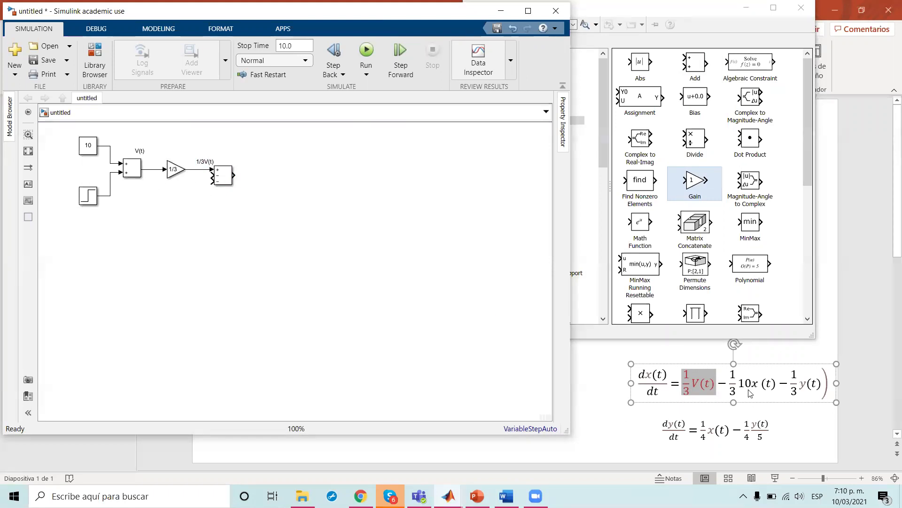
# Switch to PowerPoint and color the 1/3 10x(t) term of the dx(t)/dt equation dark green
pyautogui.click(726, 374)
pyautogui.moveTo(728, 374); pyautogui.dragTo(776, 390)
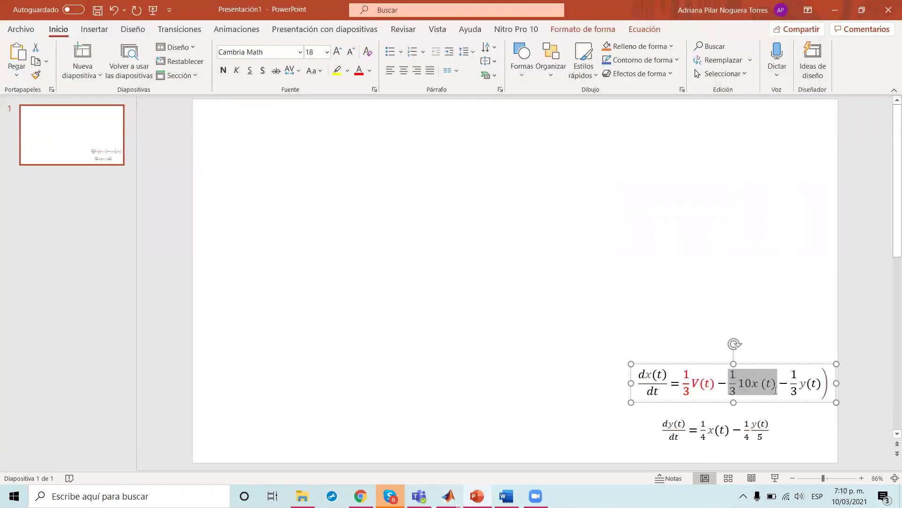
pyautogui.click(370, 70)
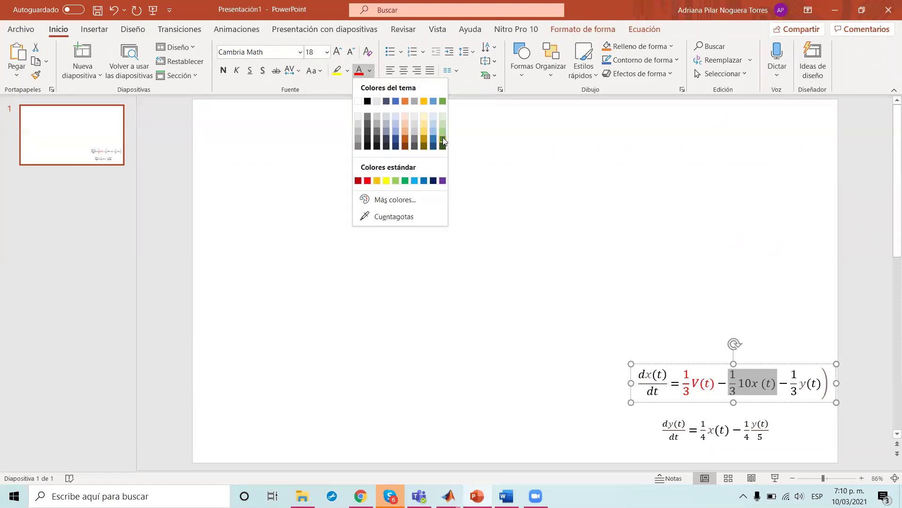
pyautogui.click(443, 137)
# Return to Simulink, place an Integrator block from Continuous and connect the +-- Add block's output to its input
pyautogui.moveTo(448, 496)
pyautogui.click(487, 444)
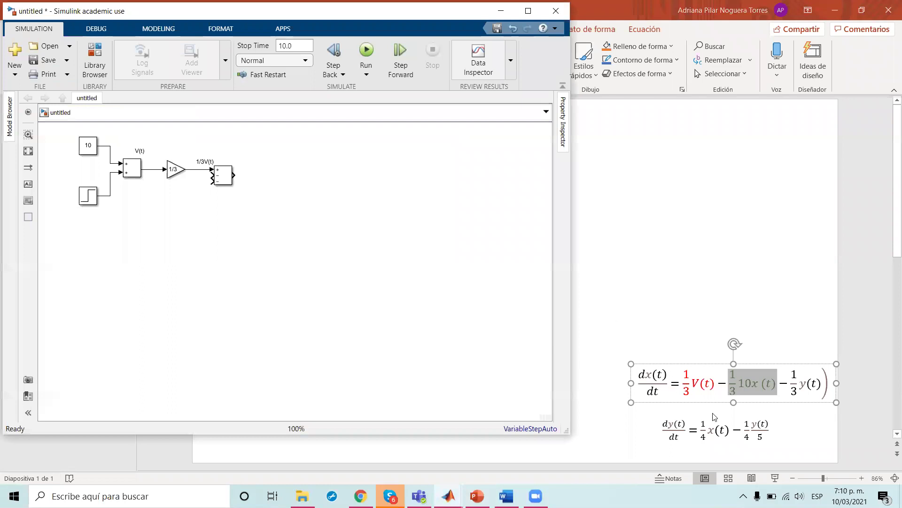
pyautogui.click(225, 182)
pyautogui.click(335, 252)
pyautogui.click(94, 52)
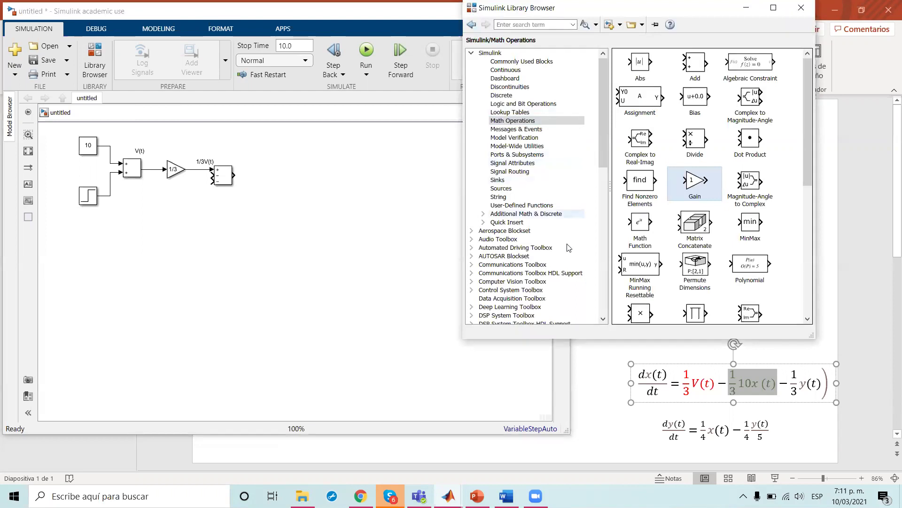
pyautogui.click(506, 70)
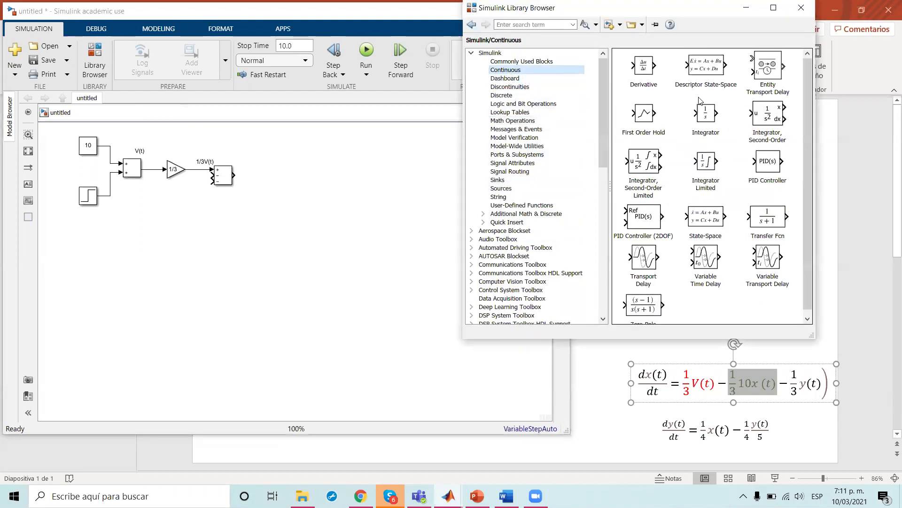
pyautogui.moveTo(705, 113); pyautogui.dragTo(232, 174)
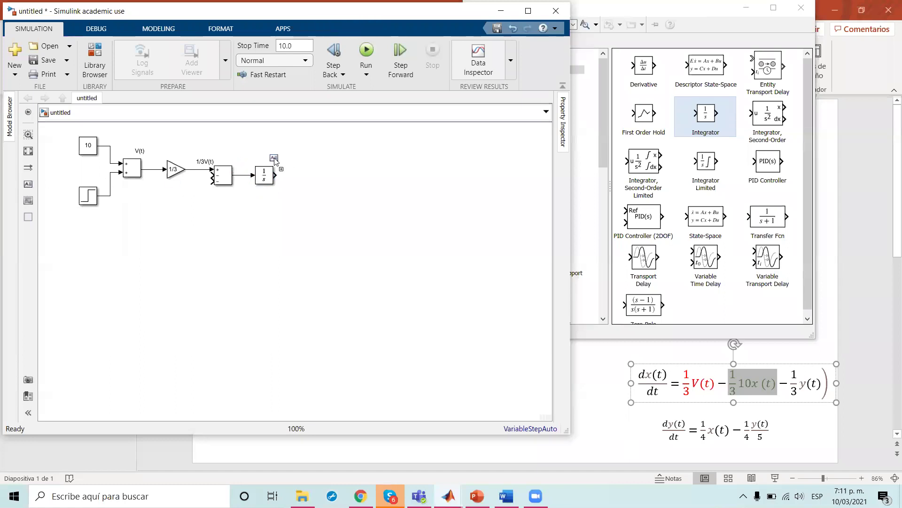
# Add a text annotation reading "x(t)" above the output of the Integrator block
pyautogui.click(274, 159)
pyautogui.write('x')
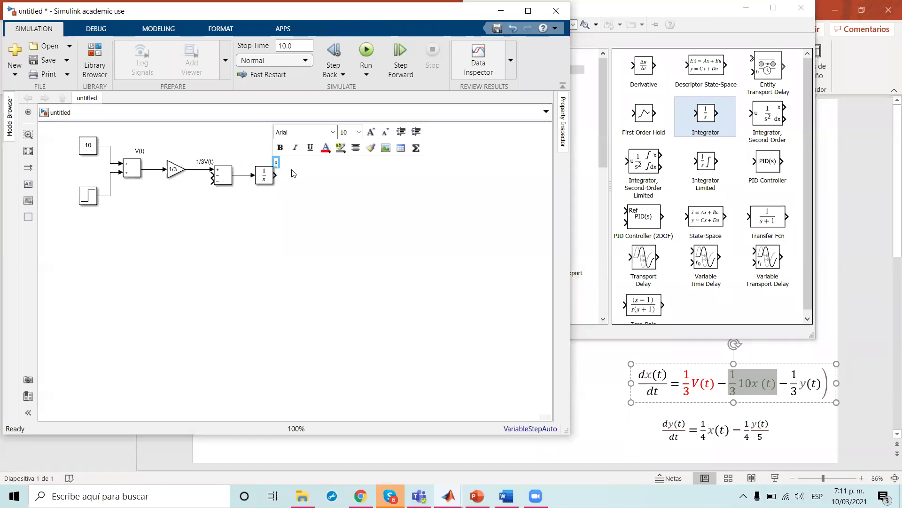
pyautogui.write('(t)')
pyautogui.click(319, 187)
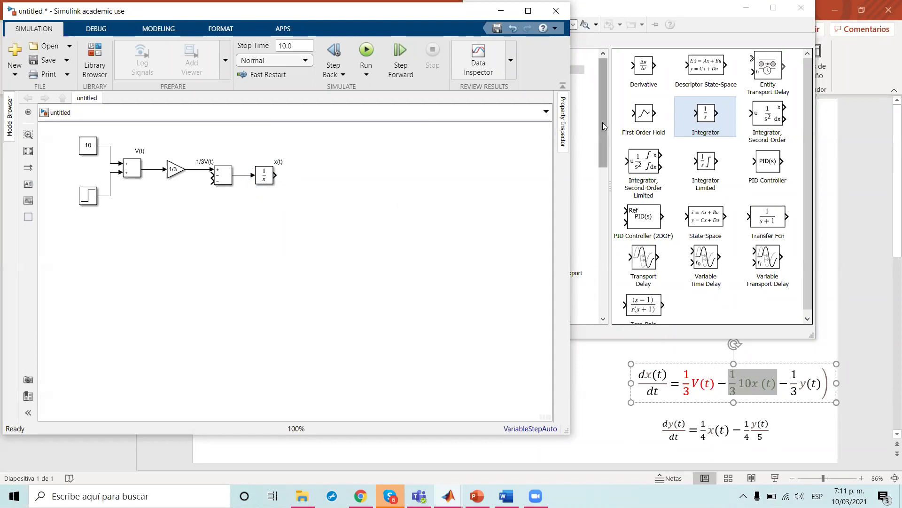
# Place a Gain block from Math Operations, rotate it 180 degrees, and wire it from the Integrator output to the Add block's first minus input
pyautogui.click(619, 103)
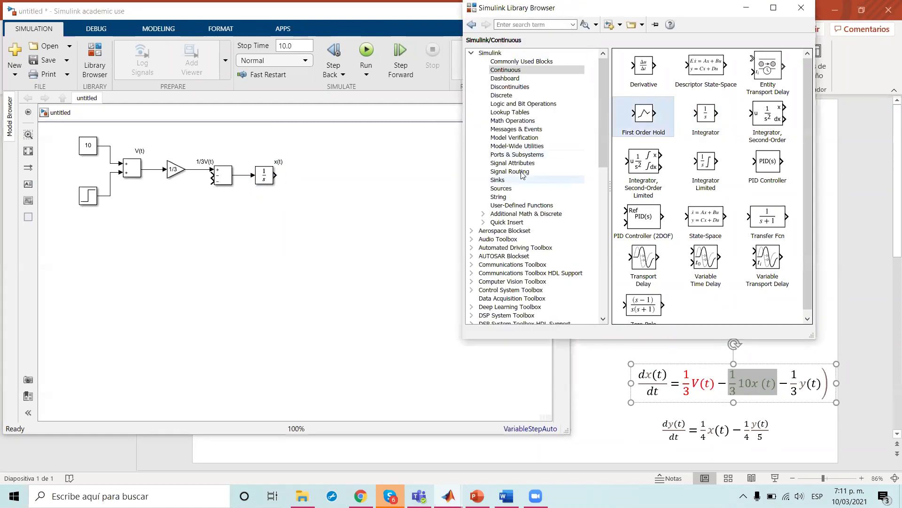
pyautogui.click(524, 122)
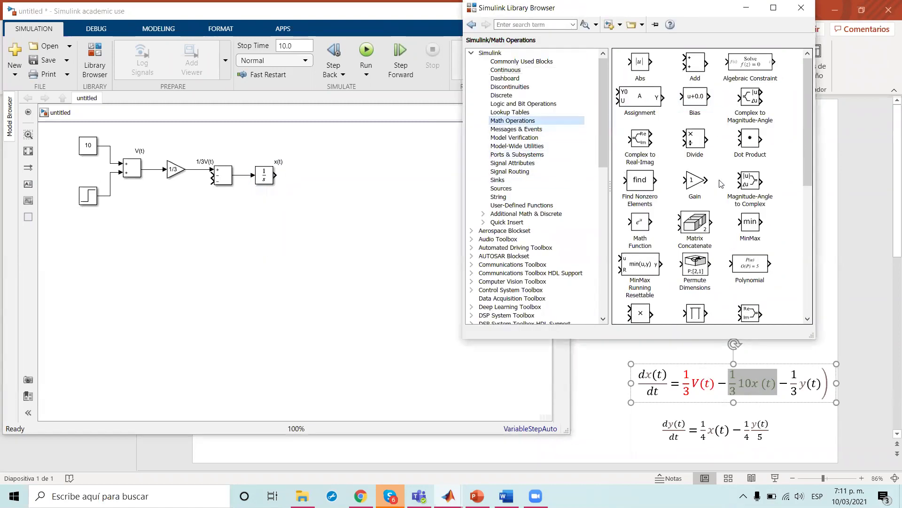
pyautogui.moveTo(695, 181); pyautogui.dragTo(231, 227)
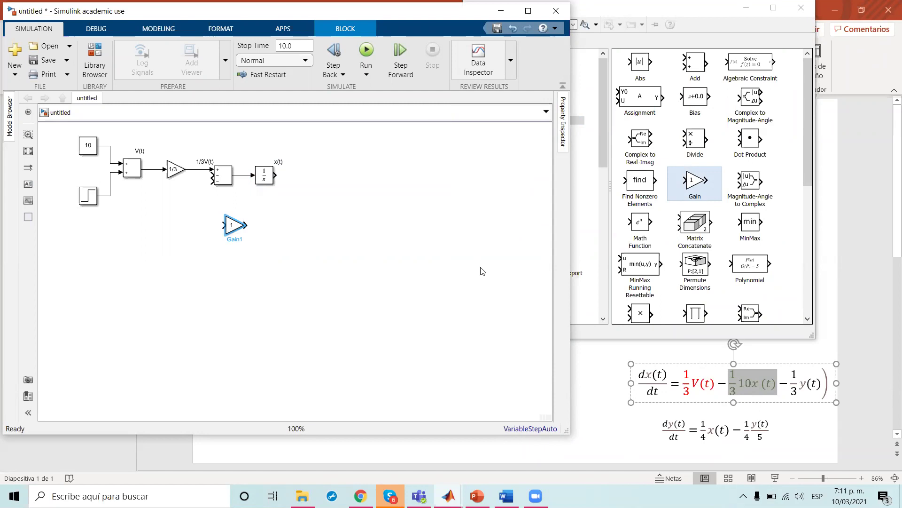
pyautogui.hotkey('ctrl', 'r')
pyautogui.hotkey('ctrl', 'r')
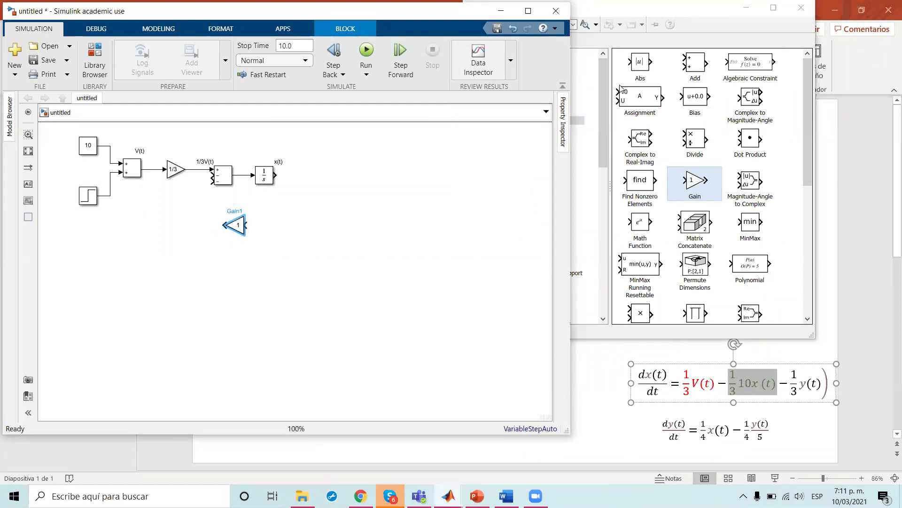
pyautogui.moveTo(242, 228)
pyautogui.mouseDown()
pyautogui.moveTo(253, 207)
pyautogui.moveTo(274, 212)
pyautogui.moveTo(275, 175)
pyautogui.mouseUp()
pyautogui.moveTo(233, 210)
pyautogui.mouseDown()
pyautogui.moveTo(200, 177)
pyautogui.moveTo(213, 175)
pyautogui.mouseUp()
# Set the feedback Gain block's gain to 10/3 and widen the block so its value fits
pyautogui.click(244, 210)
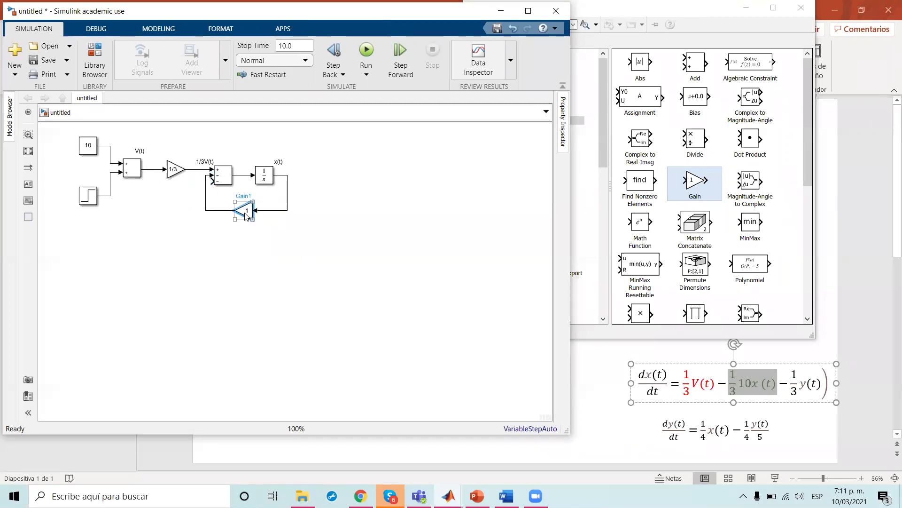
pyautogui.write('10/3')
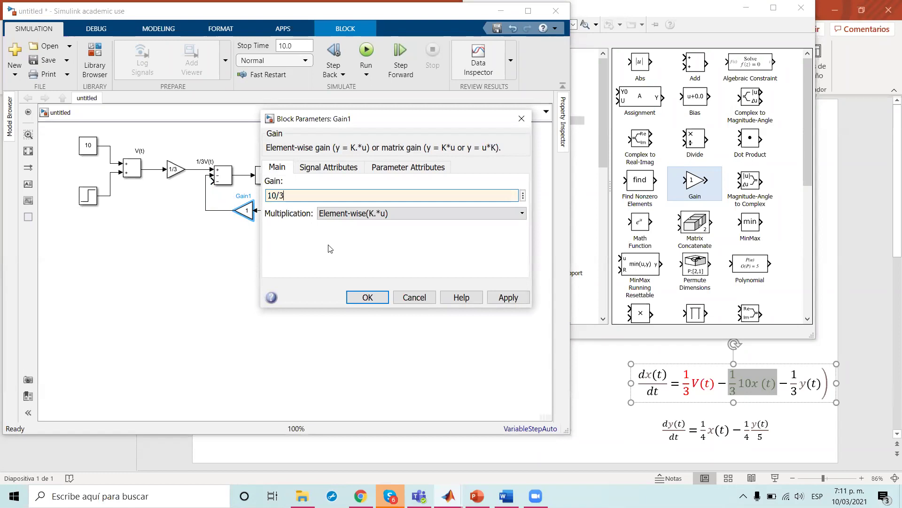
pyautogui.press('Return')
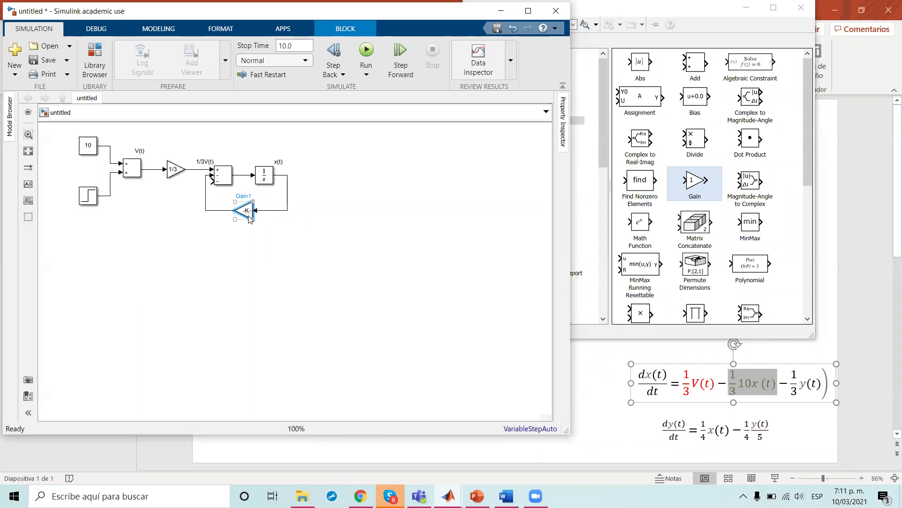
pyautogui.moveTo(234, 202); pyautogui.dragTo(227, 202)
pyautogui.click(302, 254)
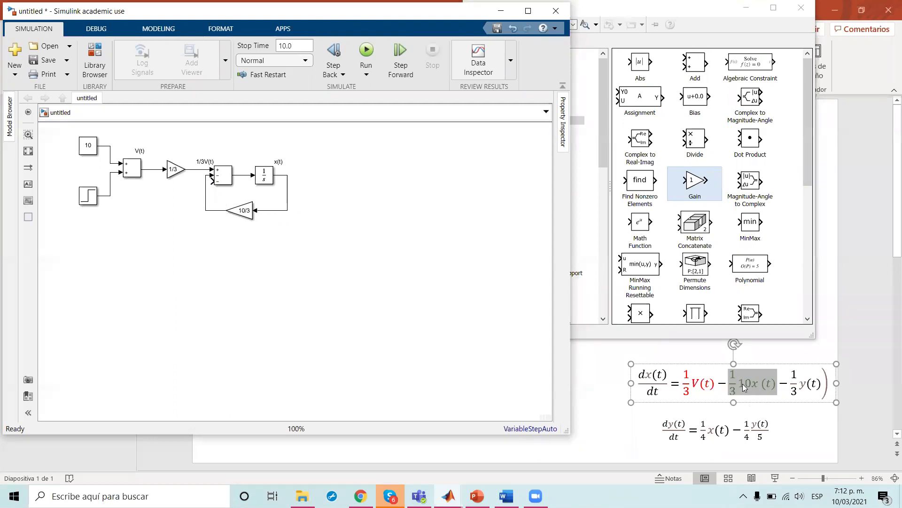
# Switch to PowerPoint and color the 1/3 y(t) term of the dx(t)/dt equation dark blue
pyautogui.click(804, 393)
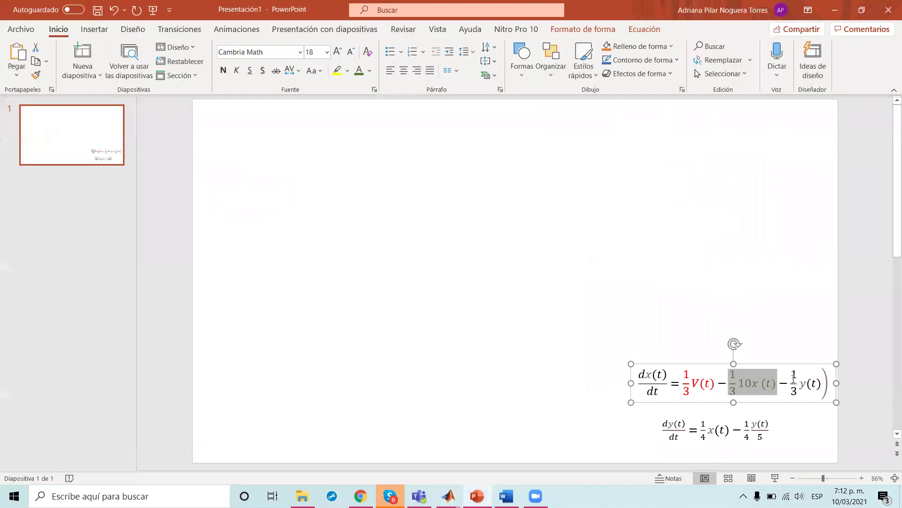
pyautogui.moveTo(801, 392); pyautogui.dragTo(817, 391)
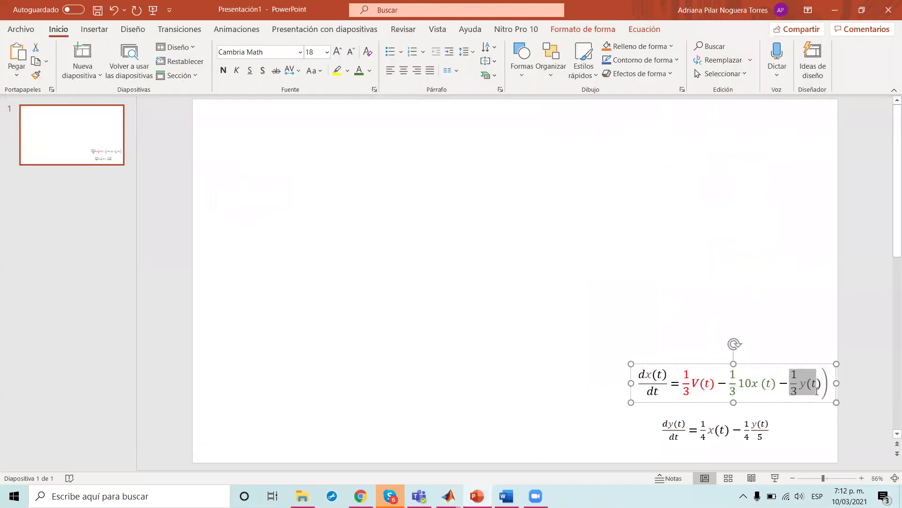
pyautogui.click(370, 71)
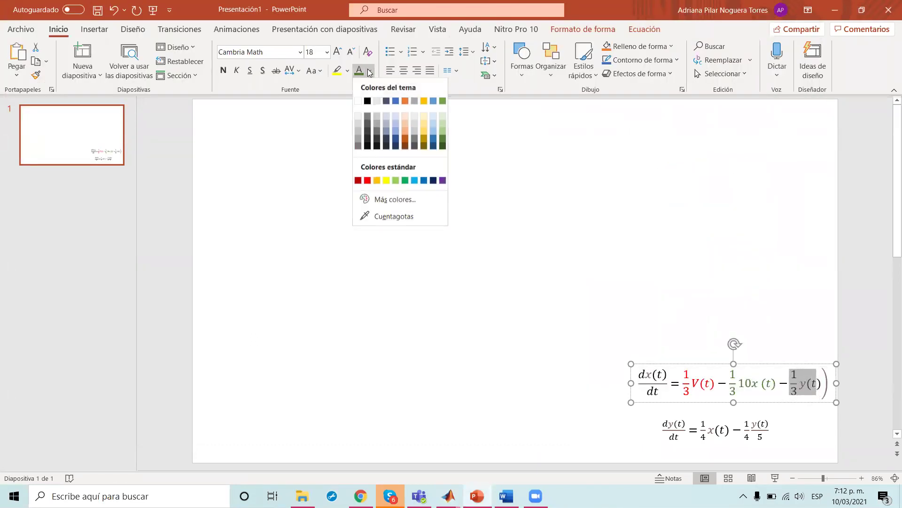
pyautogui.click(396, 146)
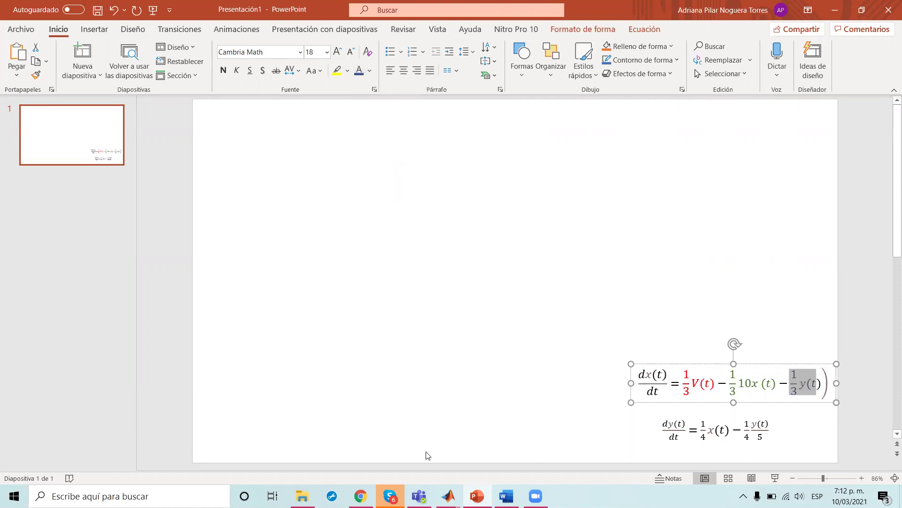
# Return to Simulink and place a copy of the 10/3 Gain block directly below the original
pyautogui.moveTo(448, 496)
pyautogui.click(477, 433)
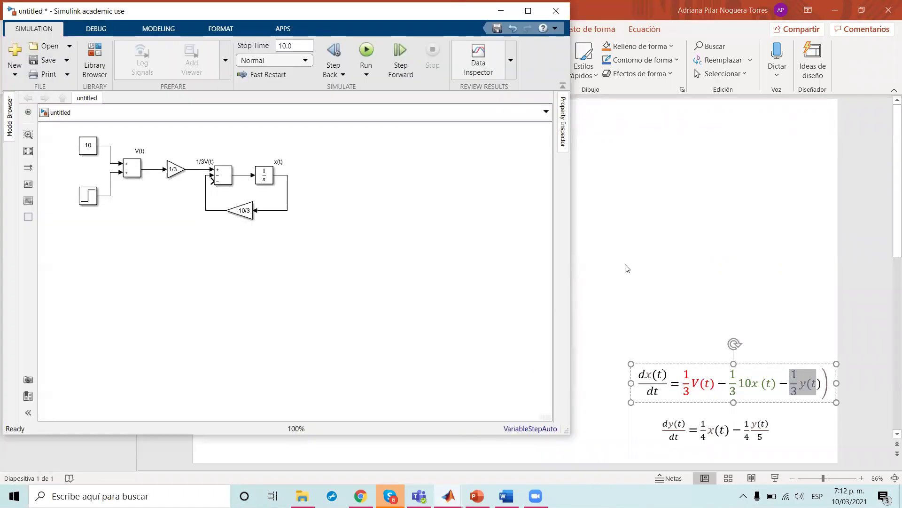
pyautogui.click(652, 337)
pyautogui.click(448, 495)
pyautogui.click(241, 210)
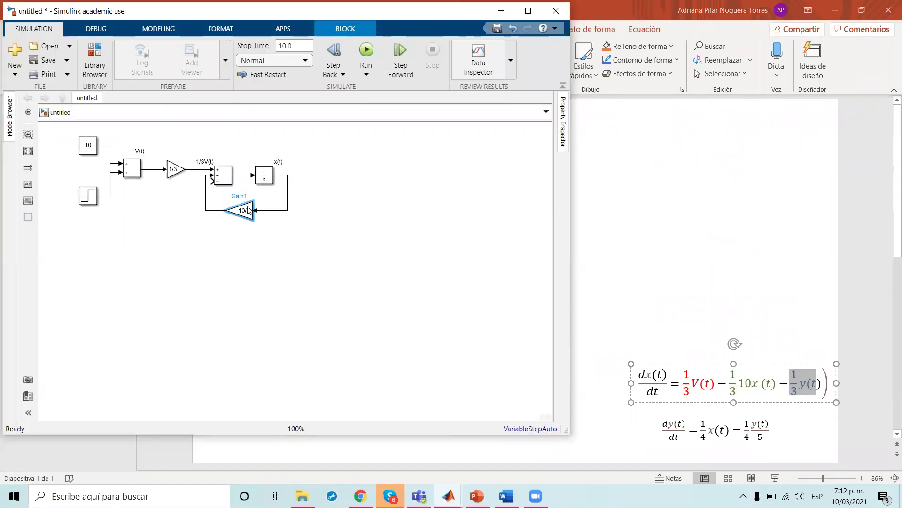
pyautogui.hotkey('ctrl', 'v')
pyautogui.click(287, 269)
pyautogui.click(310, 324)
pyautogui.click(287, 270)
pyautogui.moveTo(292, 266); pyautogui.dragTo(248, 244)
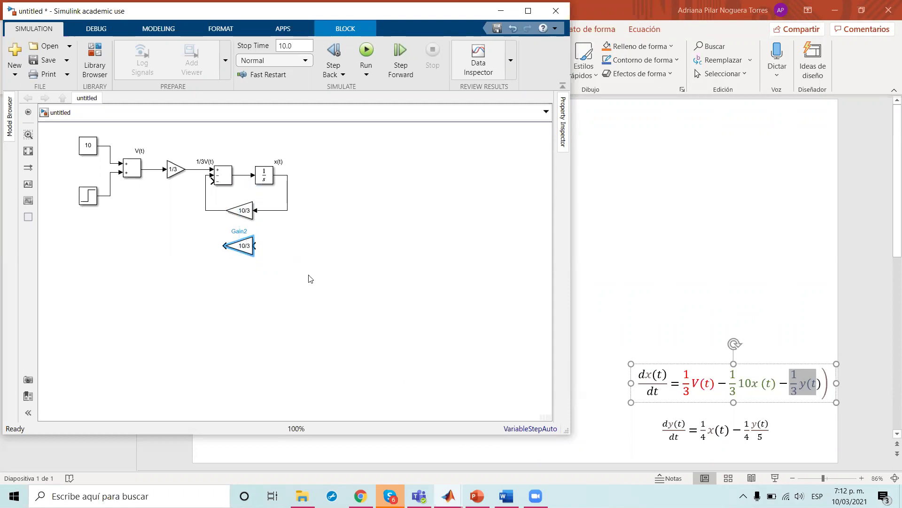
# Set the copied Gain block's gain to 1/3 and connect its output to the last minus input of the +-- Add block
pyautogui.click(247, 248)
pyautogui.doubleClick(246, 248)
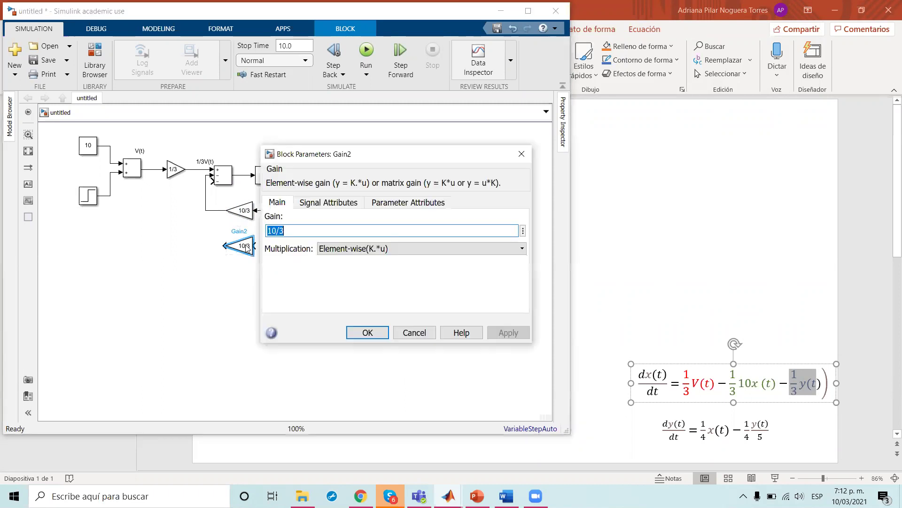
pyautogui.doubleClick(272, 230)
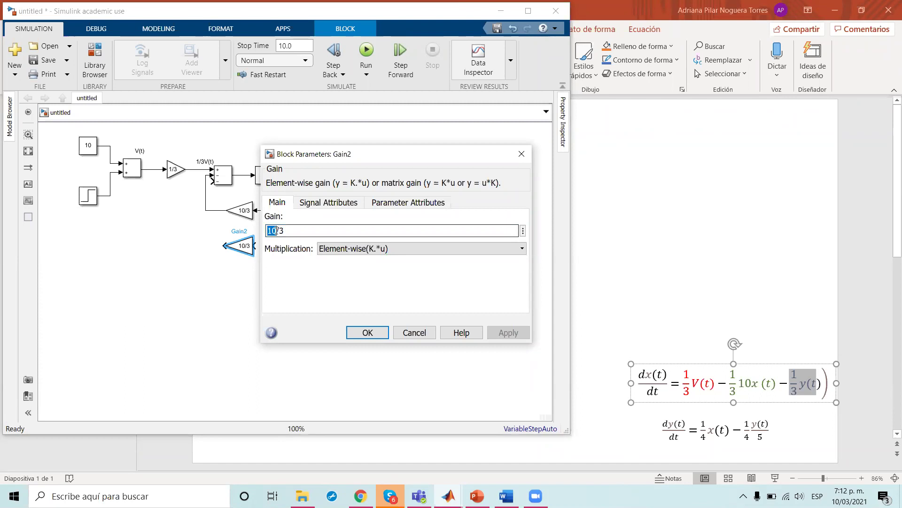
pyautogui.write('1')
pyautogui.press('Return')
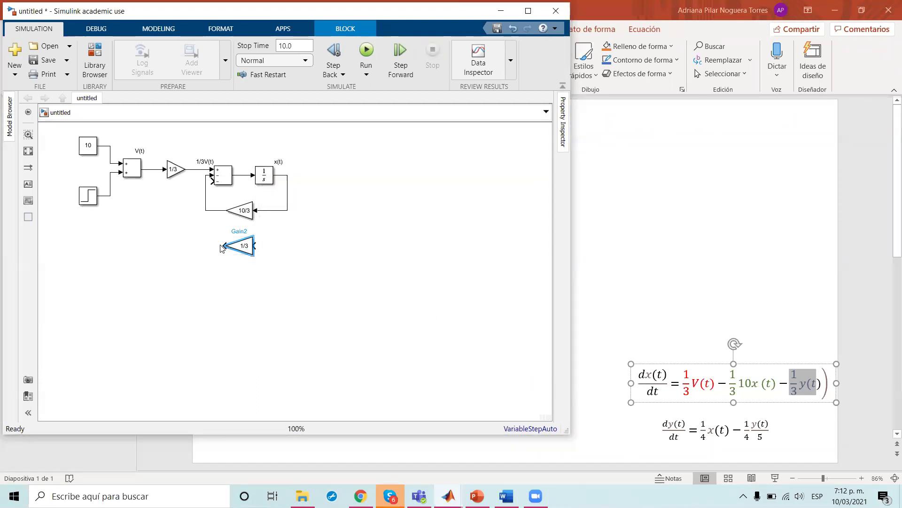
pyautogui.moveTo(223, 244); pyautogui.dragTo(210, 181)
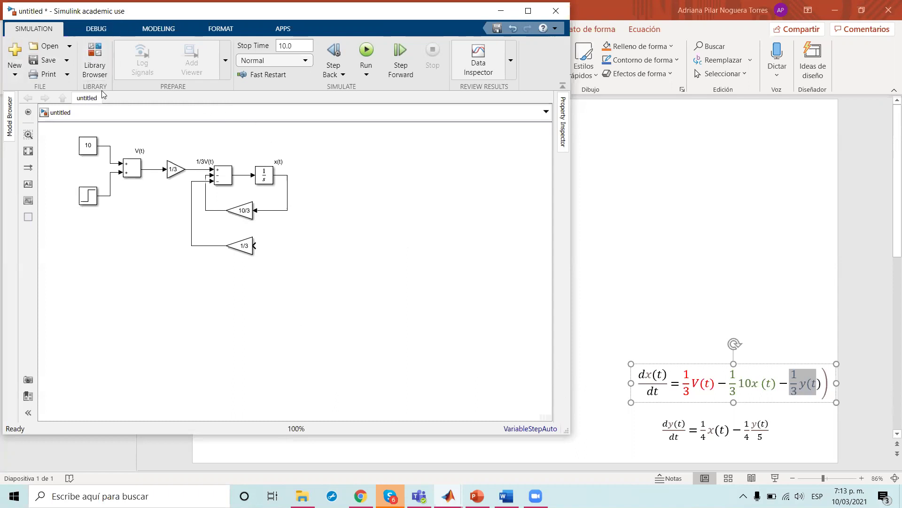
pyautogui.click(92, 57)
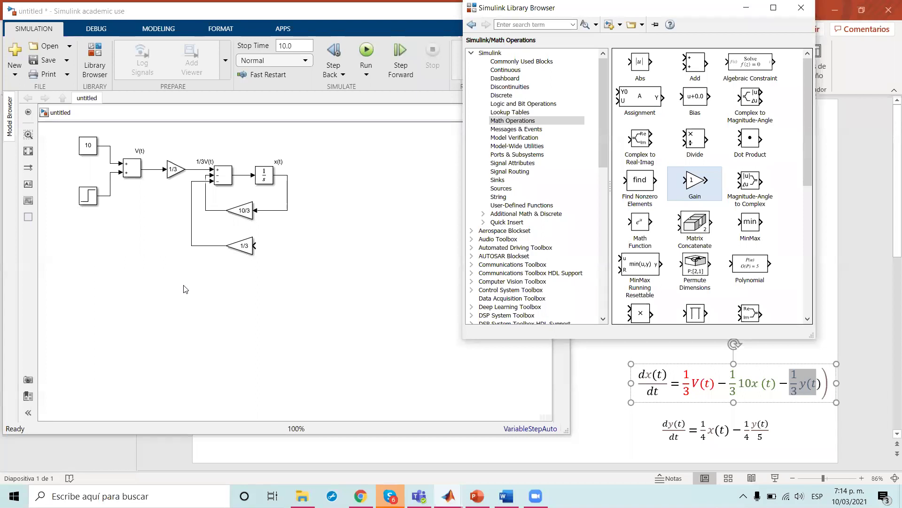
pyautogui.click(356, 289)
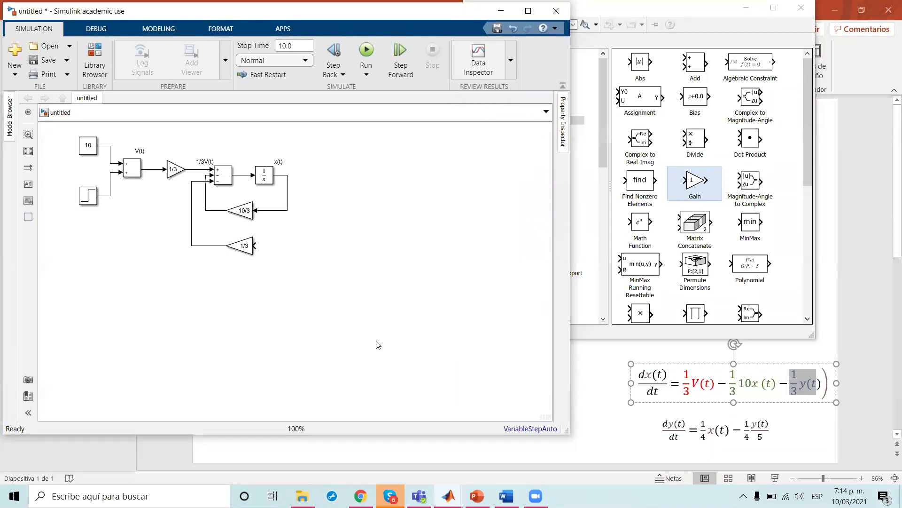
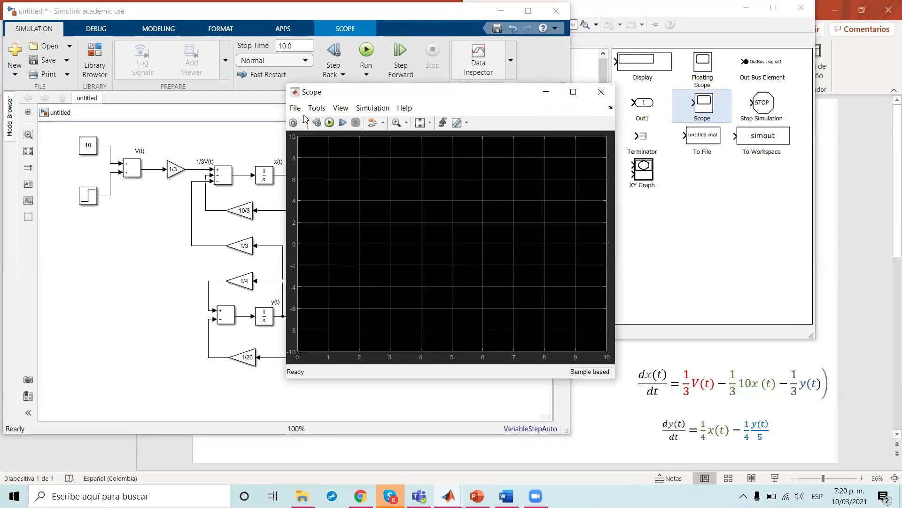
# Set the Scope's number of input ports to 2 and close the Scope window
pyautogui.click(295, 108)
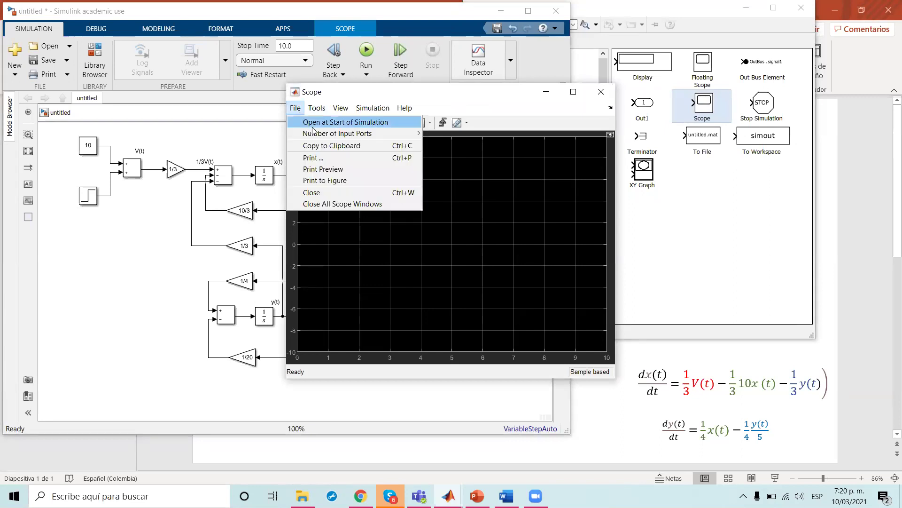
pyautogui.moveTo(317, 135)
pyautogui.click(447, 145)
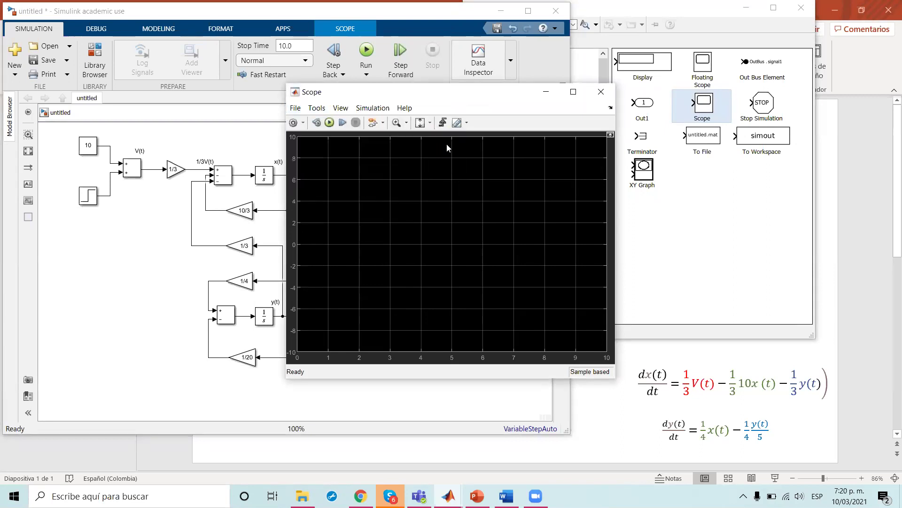
pyautogui.click(601, 91)
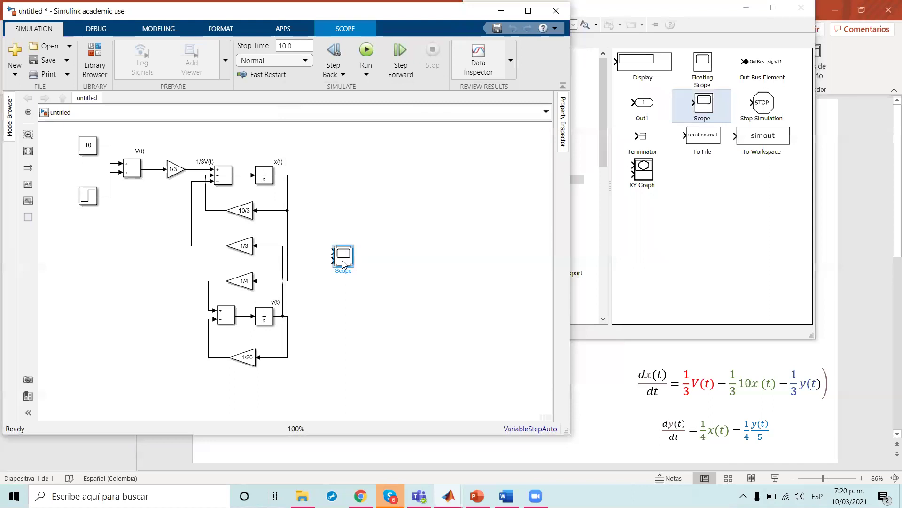
# Connect the V(t) signal to the Scope's first input and the y(t) signal to its second input
pyautogui.moveTo(331, 252); pyautogui.dragTo(149, 220)
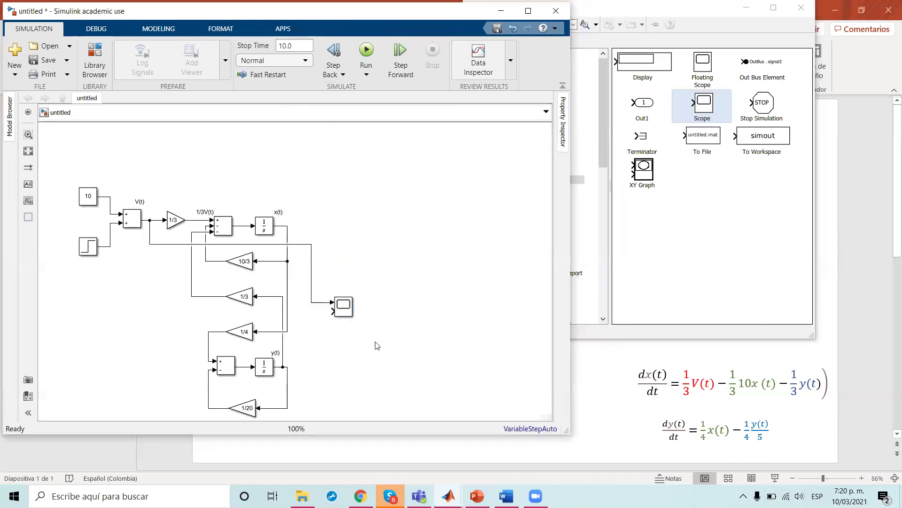
pyautogui.moveTo(332, 311); pyautogui.dragTo(282, 311)
pyautogui.scroll(-3, 448, 275)
pyautogui.scroll(2, 449, 275)
pyautogui.moveTo(59, 167); pyautogui.dragTo(468, 292)
pyautogui.click(469, 292)
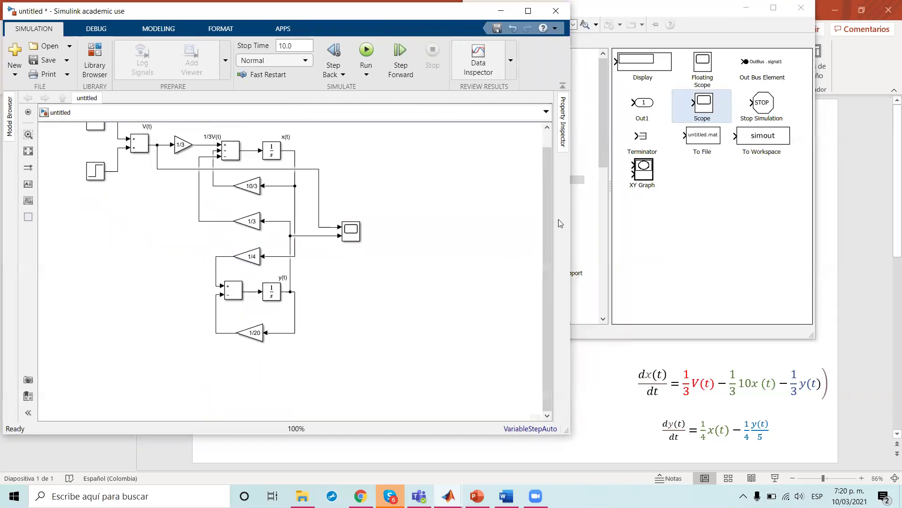
pyautogui.moveTo(549, 222); pyautogui.dragTo(552, 202)
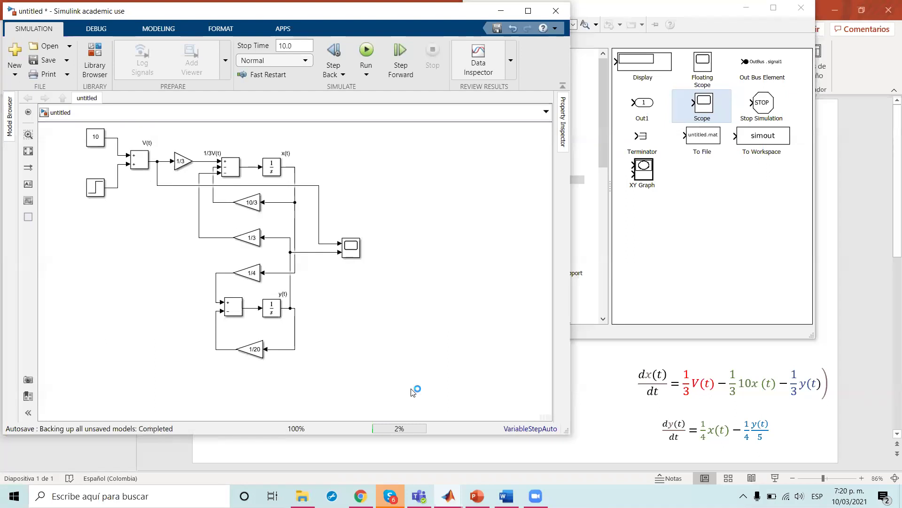
# Run the simulation and examine the V(t) and y(t) curves in the enlarged Scope window, closing it when done
pyautogui.hotkey('ctrl', 't')
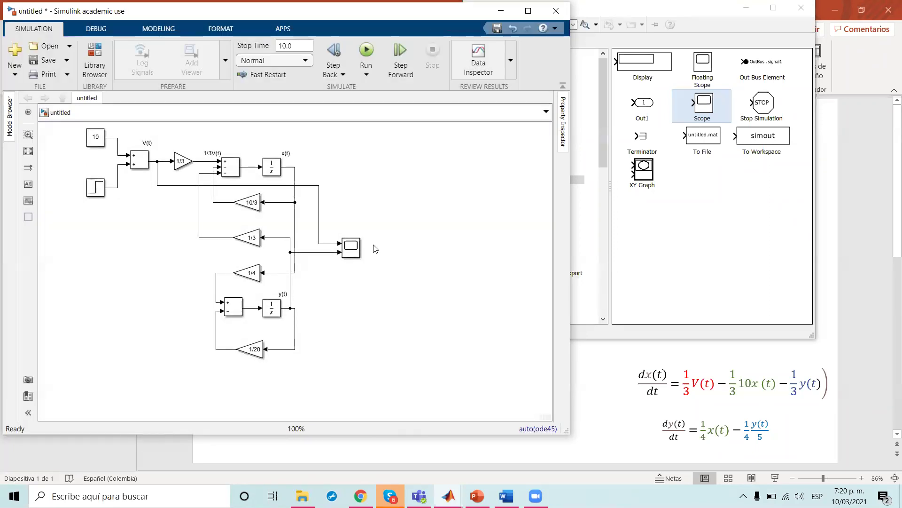
pyautogui.doubleClick(350, 247)
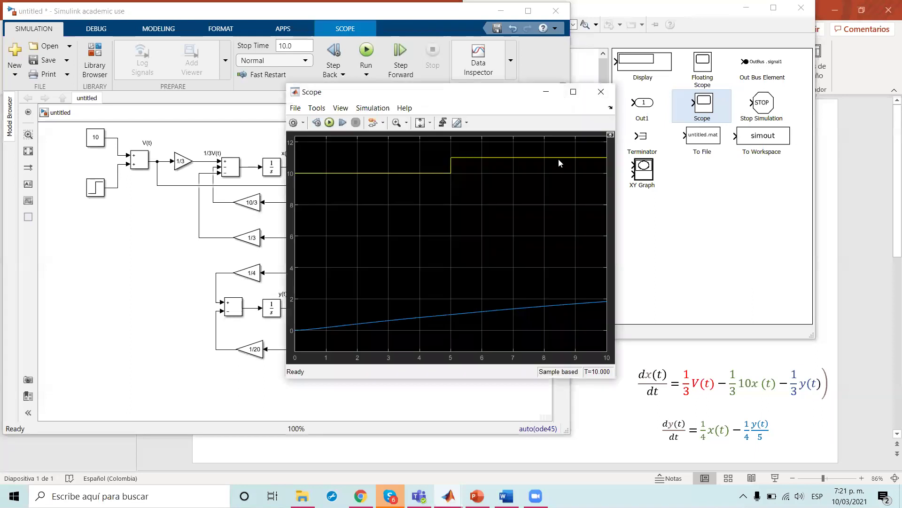
pyautogui.click(574, 91)
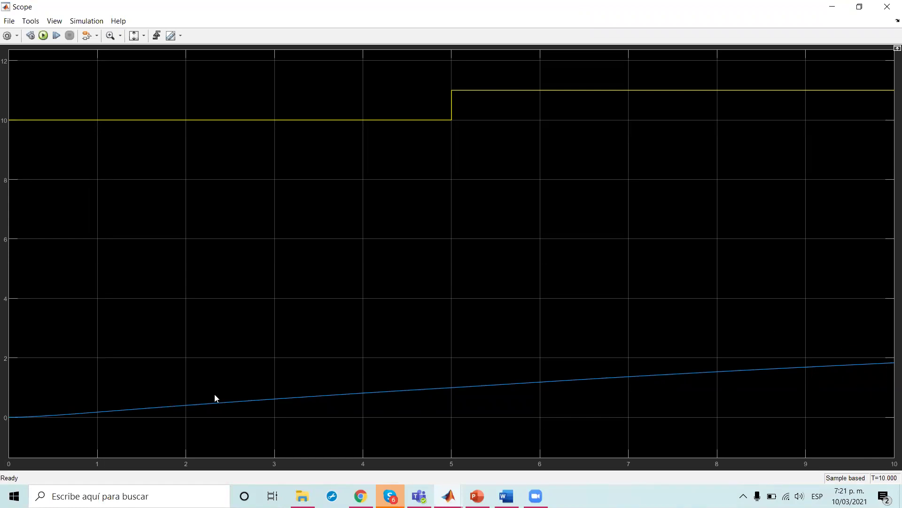
pyautogui.click(886, 4)
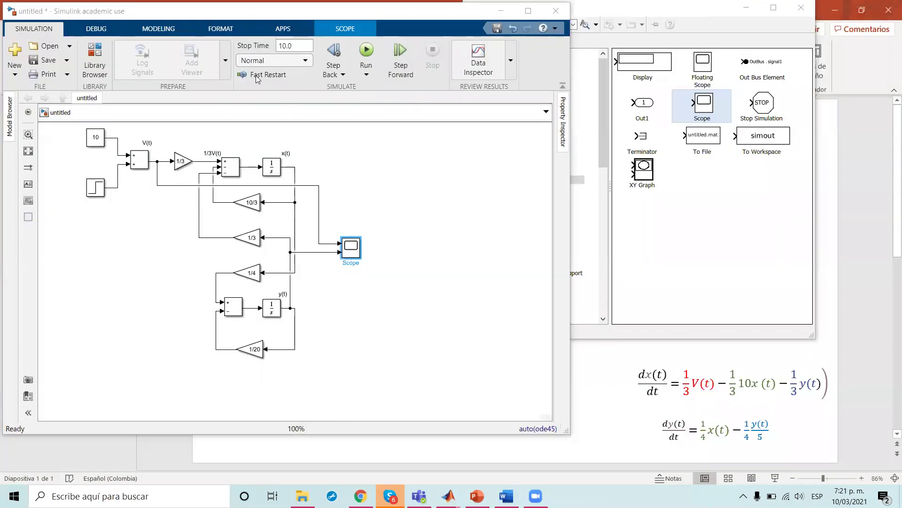
# Set the simulation stop time to 50, run the model, and view the V(t) and y(t) curves in the Scope
pyautogui.click(308, 44)
pyautogui.write('50')
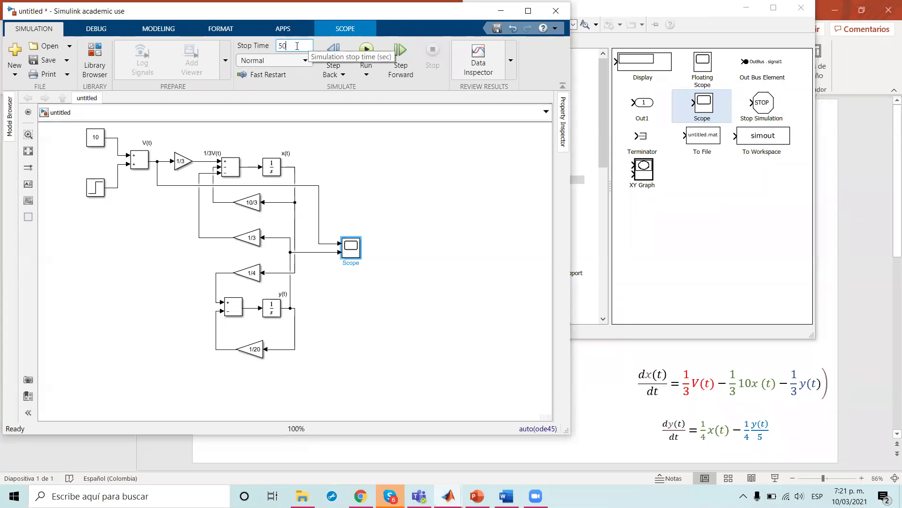
pyautogui.click(363, 59)
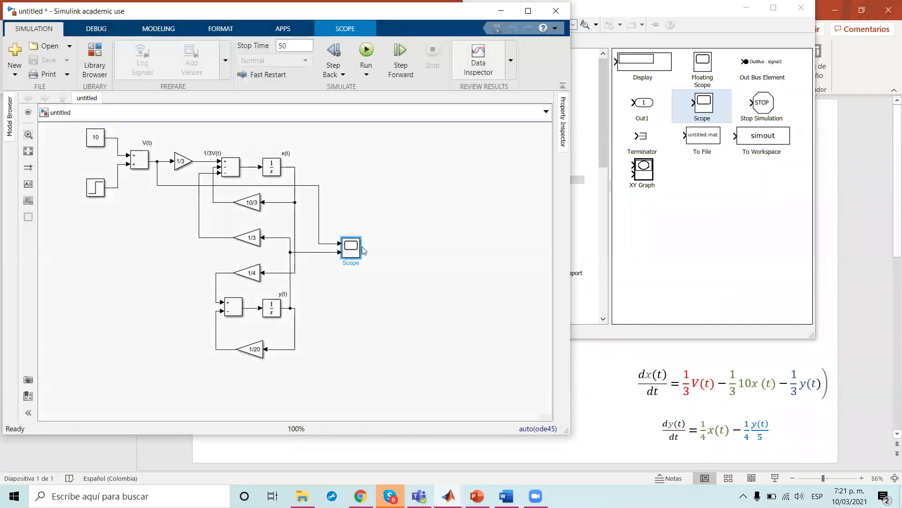
pyautogui.doubleClick(351, 246)
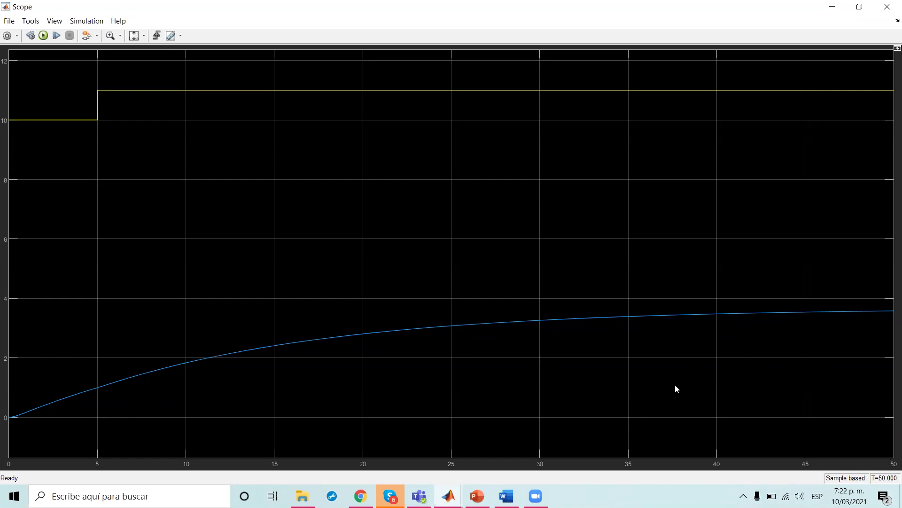
pyautogui.click(886, 6)
# Set the simulation stop time to 100, rerun the model, and examine the curves in the Scope before closing it
pyautogui.click(295, 45)
pyautogui.write('100')
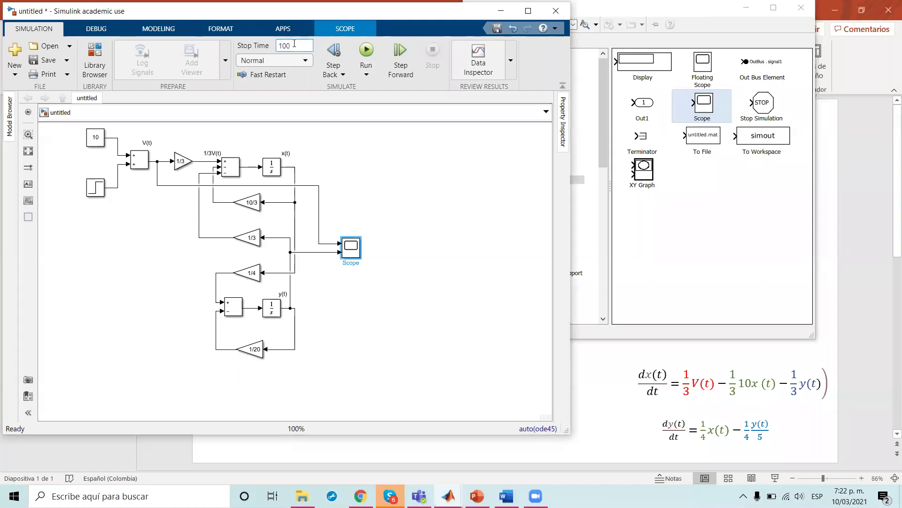
pyautogui.click(366, 51)
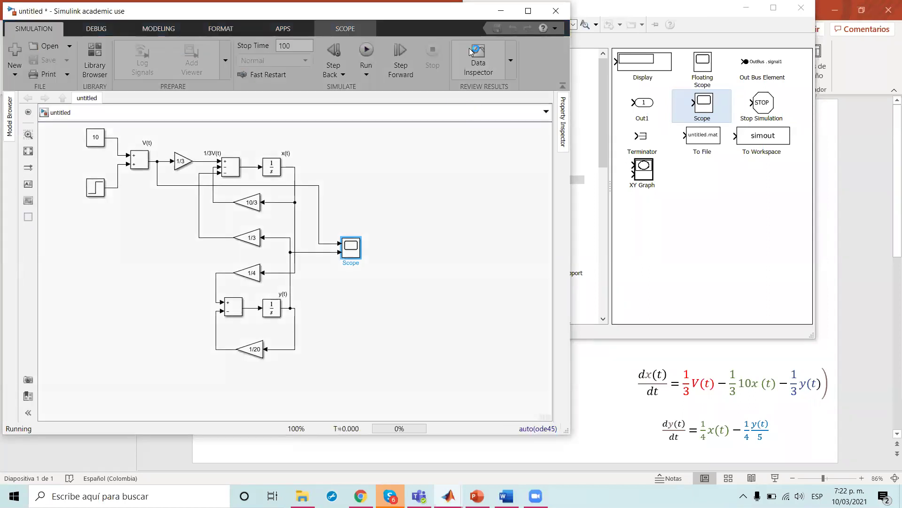
pyautogui.doubleClick(345, 253)
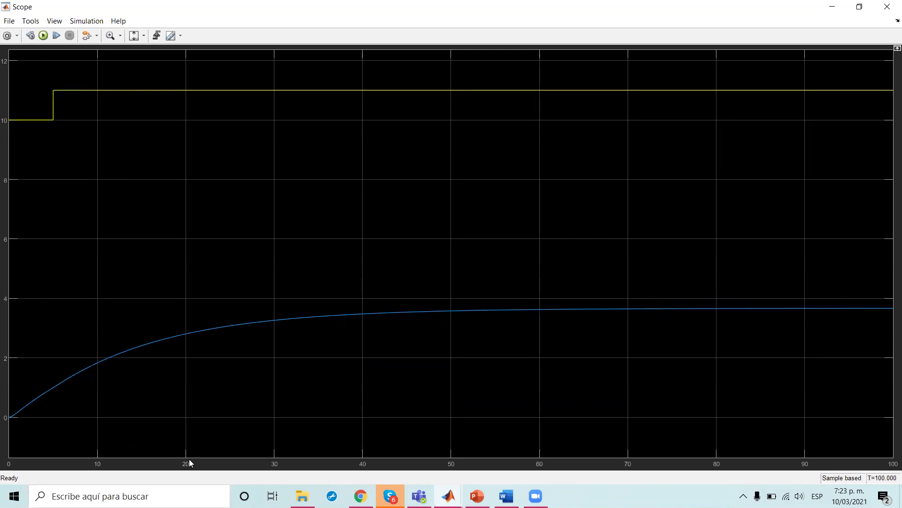
pyautogui.click(888, 7)
# Set the Step block's step time to 20, rerun the simulation, and open the Scope
pyautogui.doubleClick(95, 187)
pyautogui.write('100')
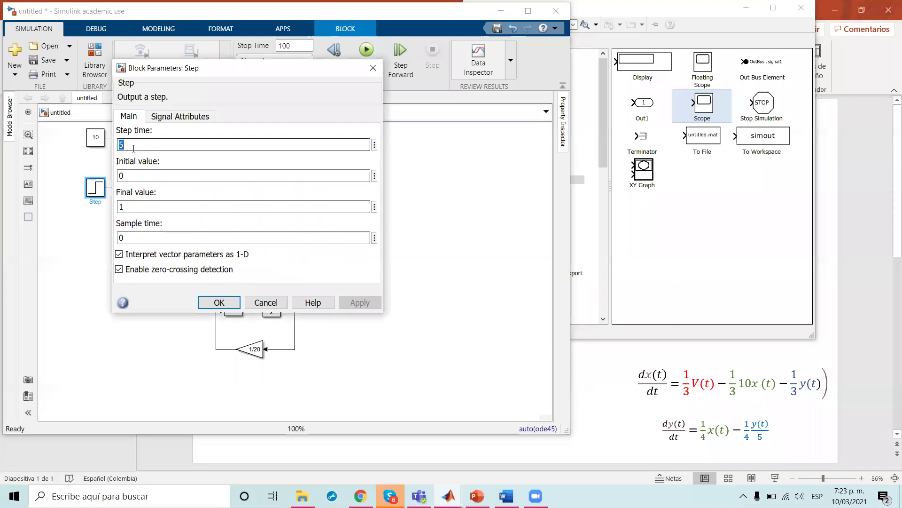
pyautogui.press('Return')
pyautogui.click(366, 49)
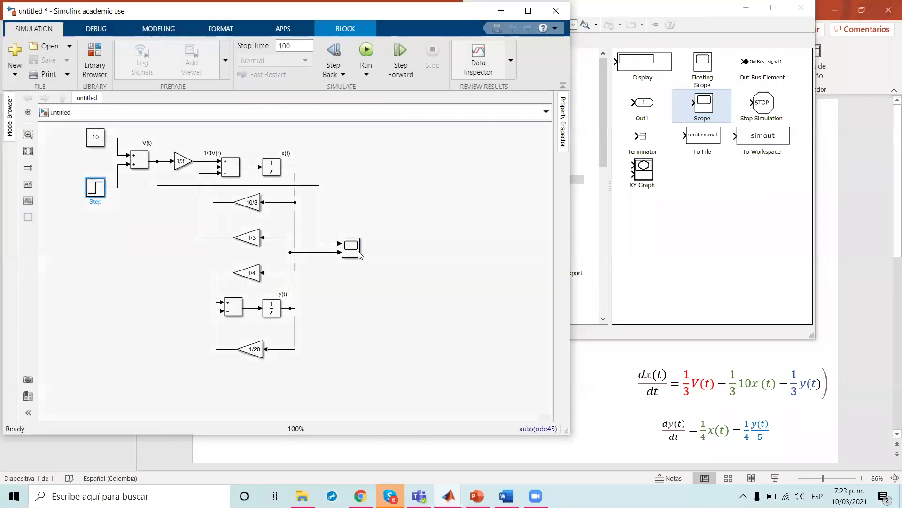
pyautogui.doubleClick(351, 247)
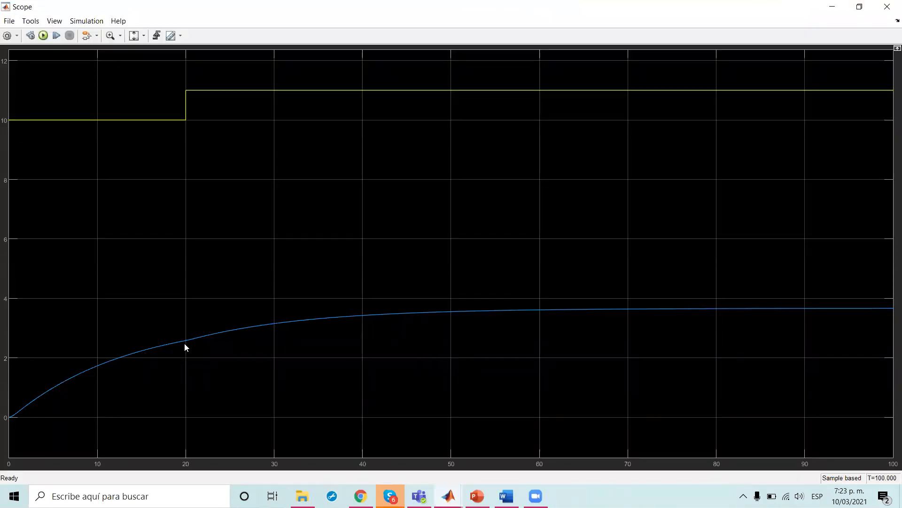
# Zoom in on the y(t) curve around t = 20 to examine its response to the step, and close the Scope
pyautogui.click(110, 35)
pyautogui.click(136, 36)
pyautogui.scroll(2, 191, 357)
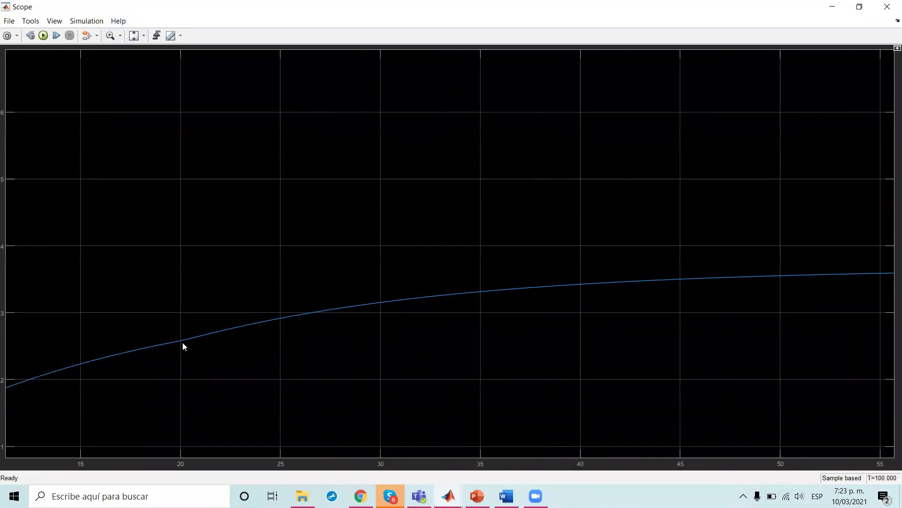
pyautogui.hotkey('ctrl', 'alt', 'a')
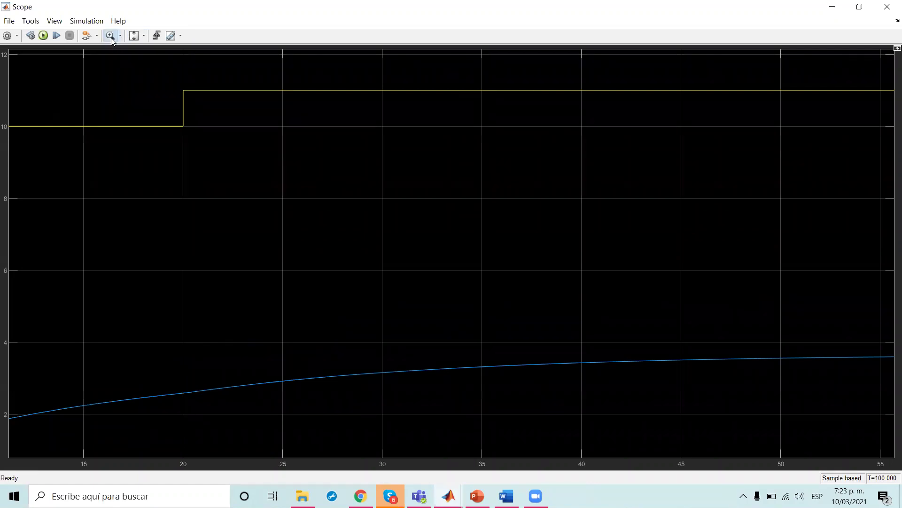
pyautogui.scroll(1, 183, 396)
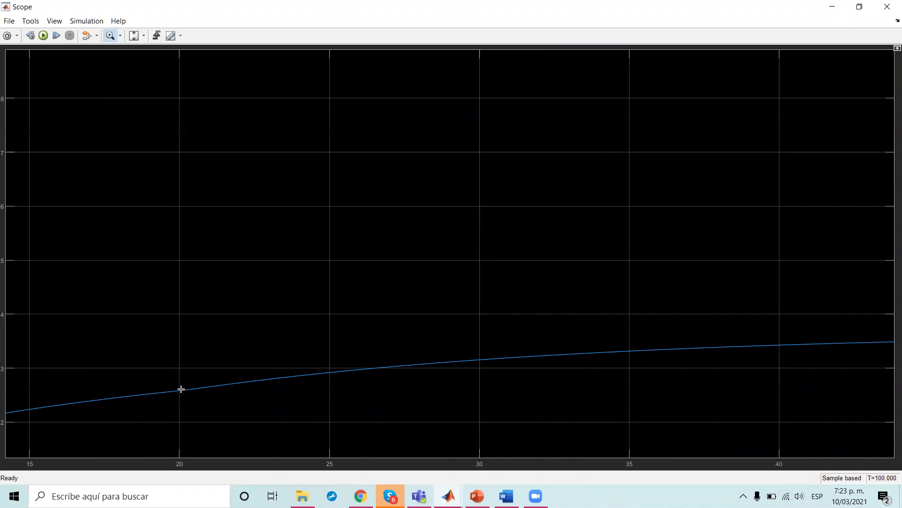
pyautogui.scroll(1, 180, 392)
pyautogui.scroll(1, 180, 392)
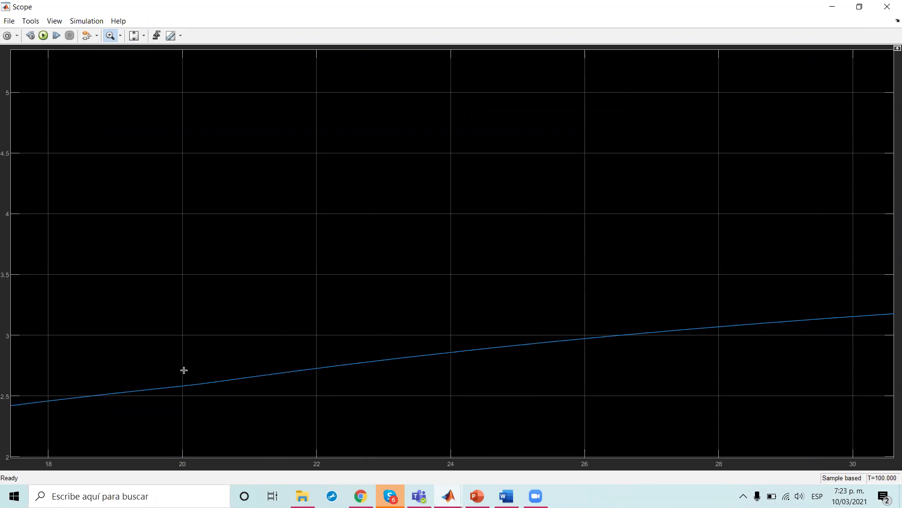
pyautogui.hotkey('alt', 'F4')
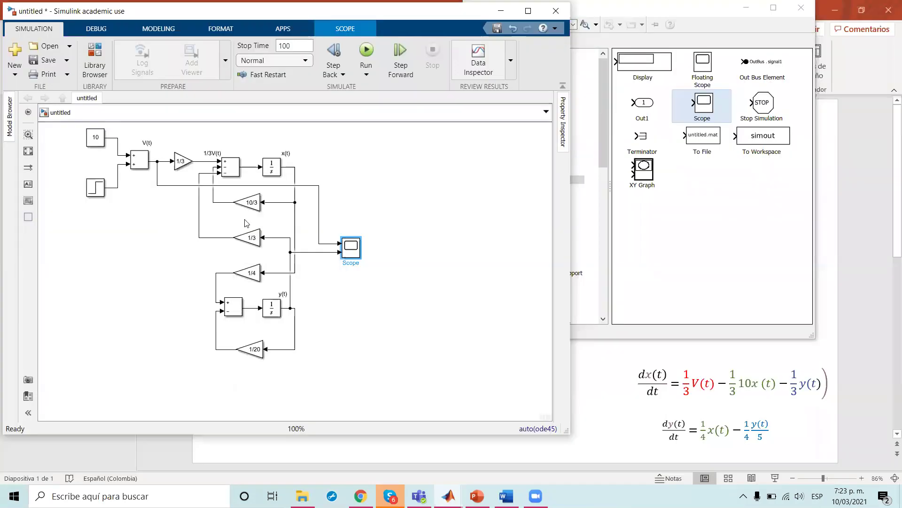
# Set the Step block's step time to 30, rerun the simulation, and reopen the Scope
pyautogui.doubleClick(96, 188)
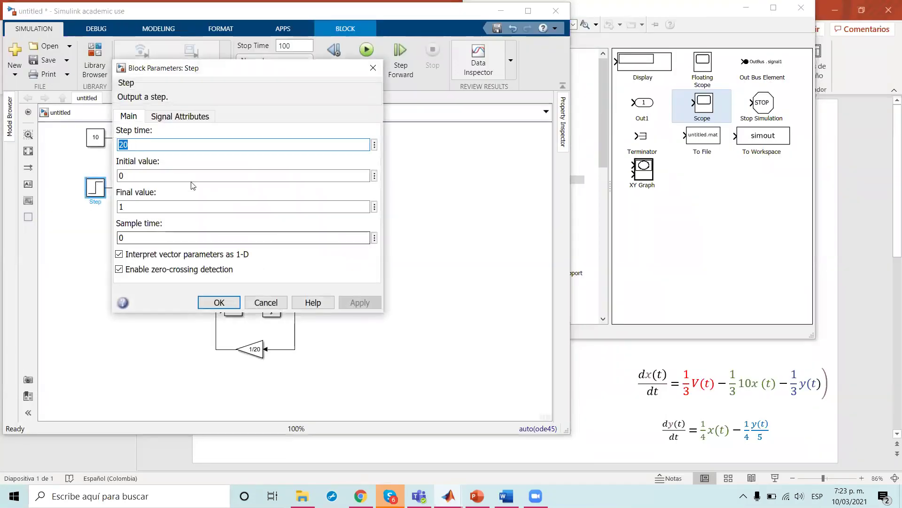
pyautogui.write('30')
pyautogui.press('Return')
pyautogui.click(365, 51)
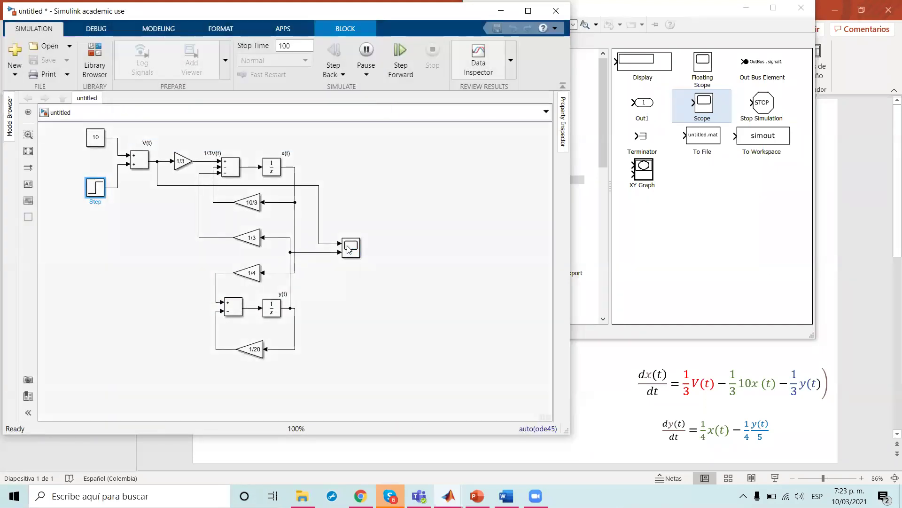
pyautogui.doubleClick(350, 248)
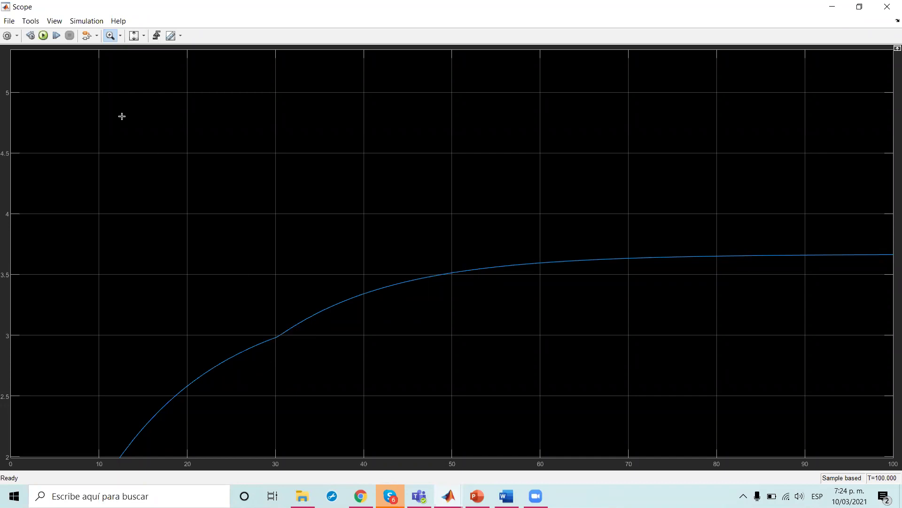
# Zoom the Scope's time axis around t = 30, rescale both axes to show the full curves, and put the Scope away
pyautogui.click(121, 35)
pyautogui.click(113, 65)
pyautogui.click(232, 238)
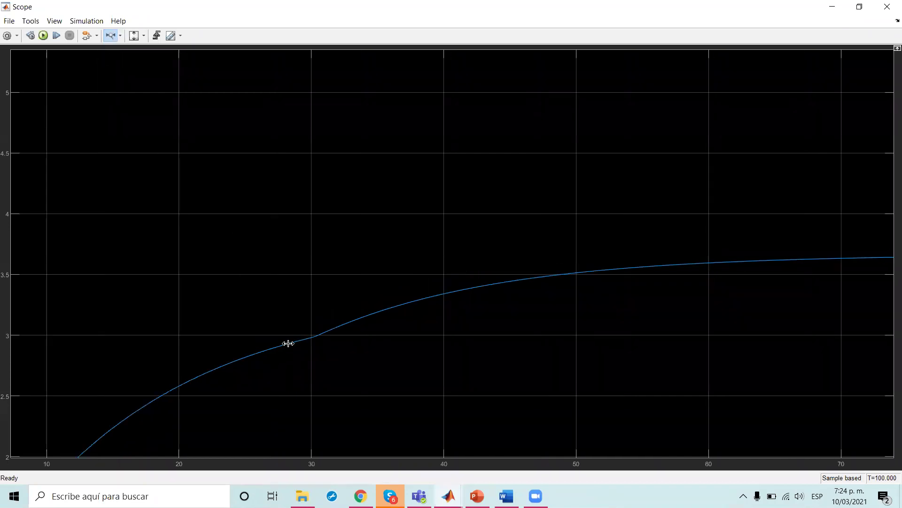
pyautogui.click(289, 342)
pyautogui.click(315, 342)
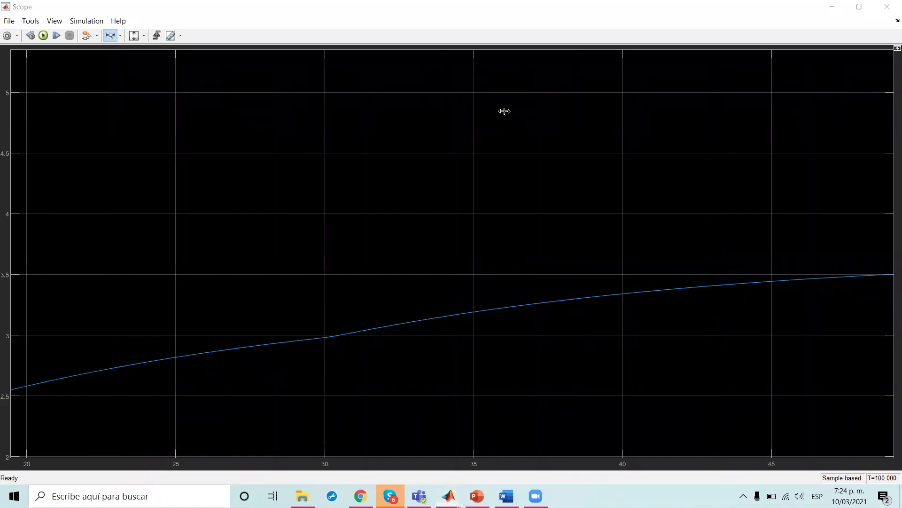
pyautogui.click(144, 36)
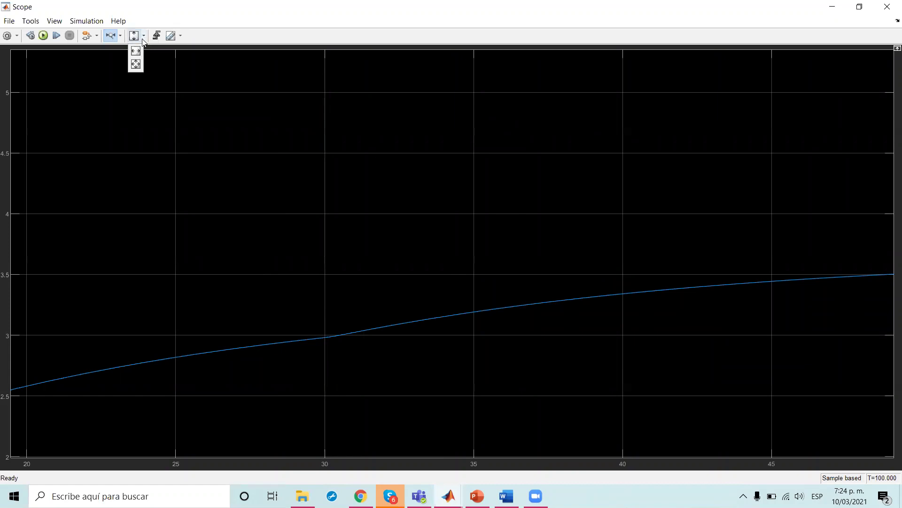
pyautogui.click(135, 66)
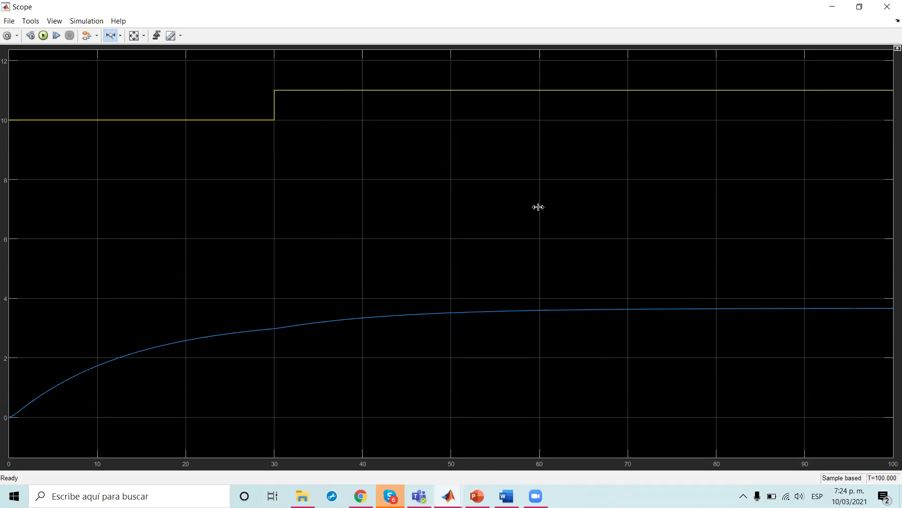
pyautogui.click(831, 6)
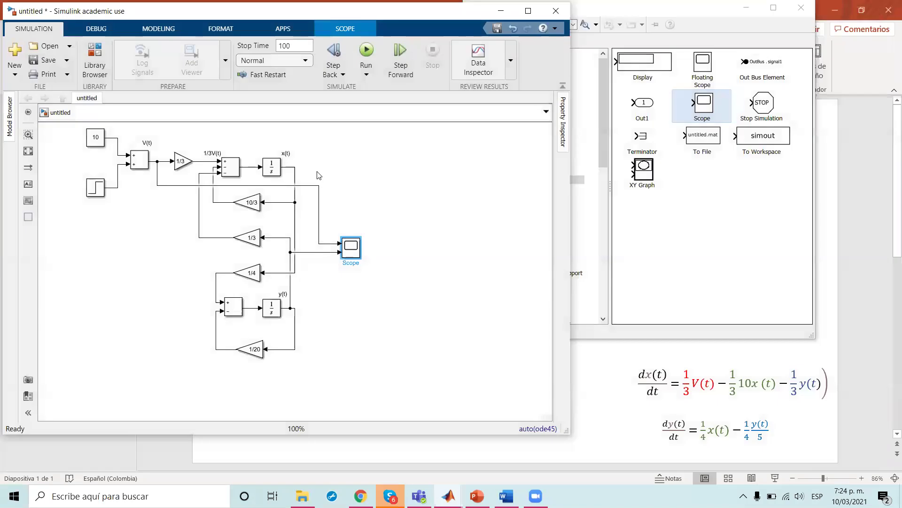
# Set the Step block's step time to 50, rerun the simulation, and open the Scope with the new curves
pyautogui.click(100, 199)
pyautogui.doubleClick(95, 187)
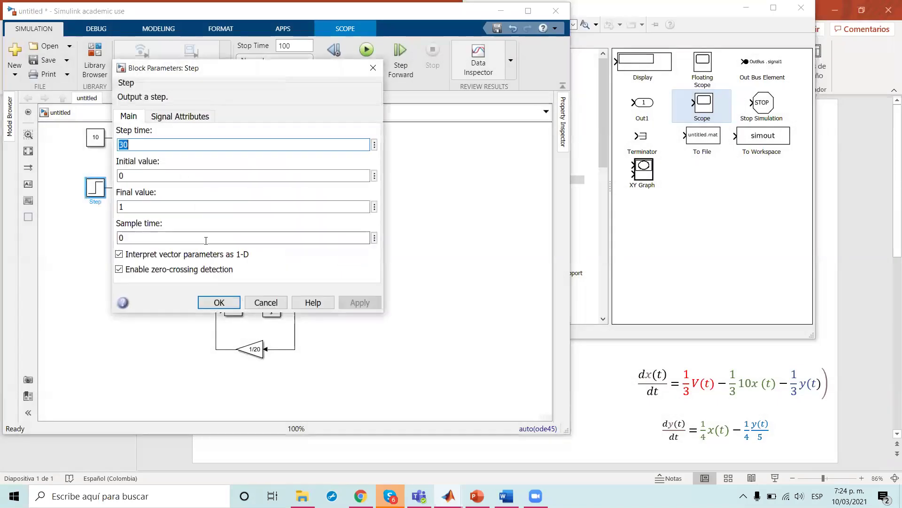
pyautogui.write('5')
pyautogui.press('Return')
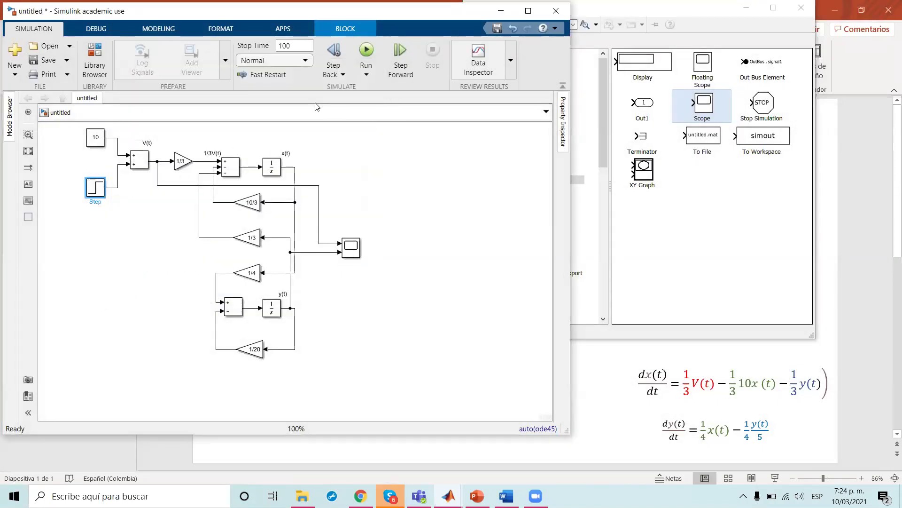
pyautogui.click(368, 51)
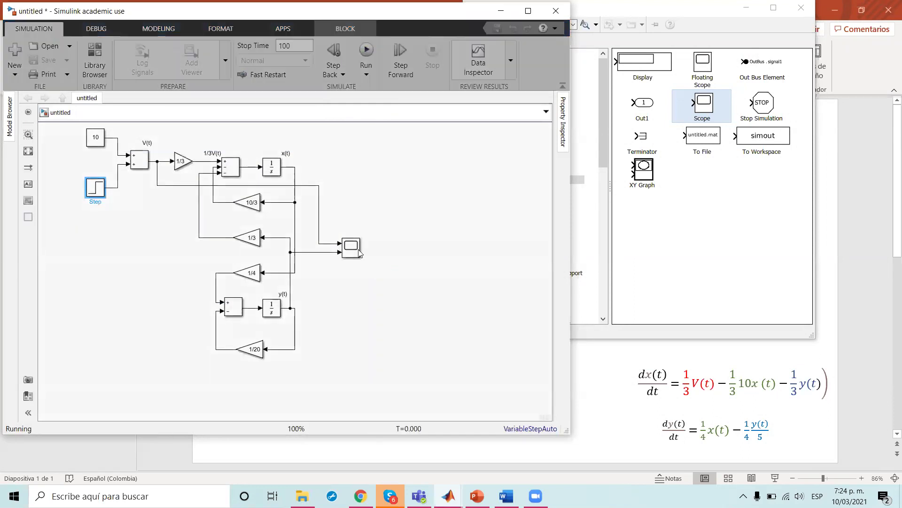
pyautogui.click(352, 250)
pyautogui.doubleClick(352, 250)
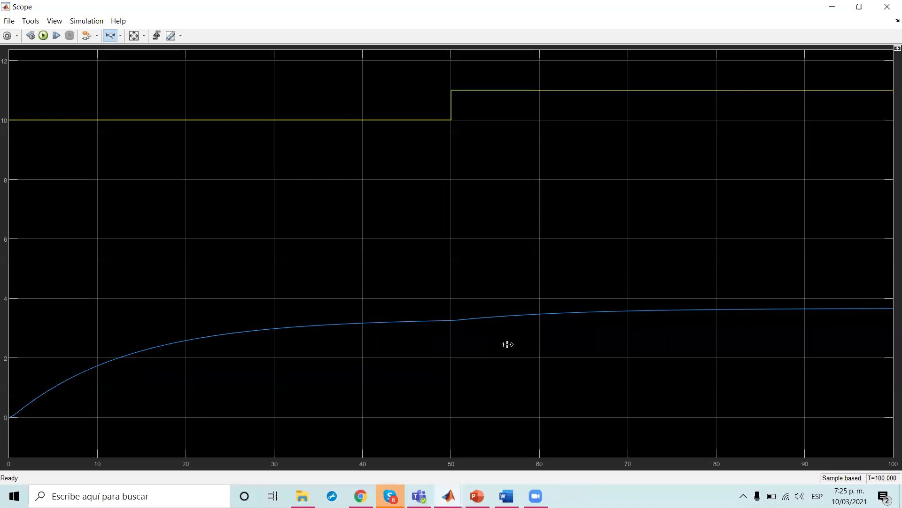
# Alternate between the block diagram and the Scope to relate the model to its V(t) and y(t) curves
pyautogui.click(449, 496)
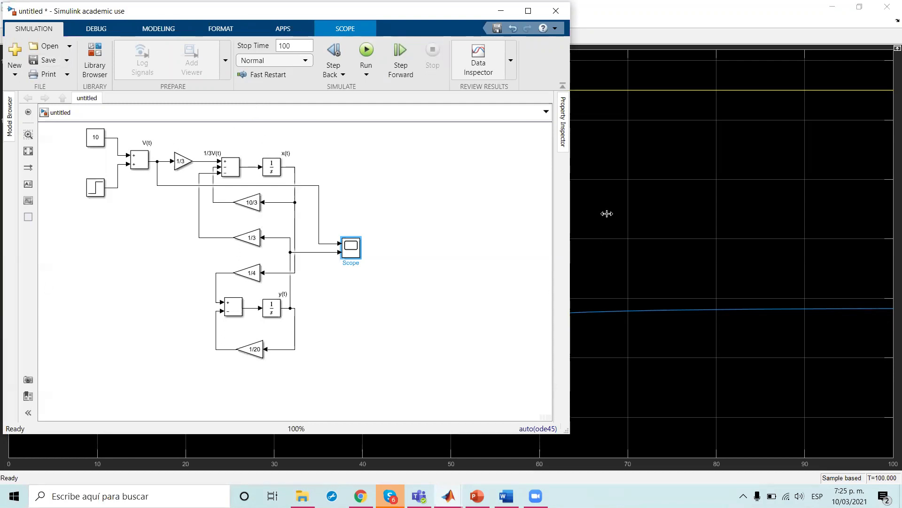
pyautogui.hotkey('alt', 'Tab')
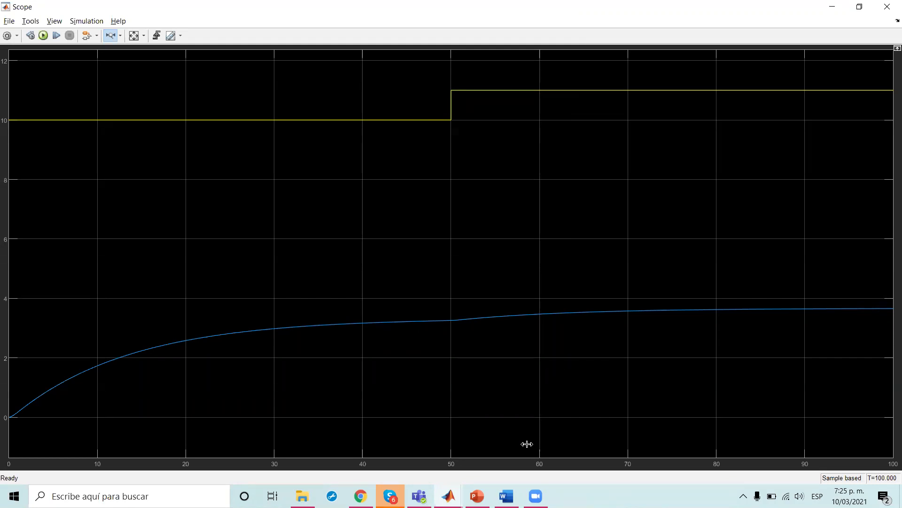
pyautogui.moveTo(506, 496)
pyautogui.hotkey('alt', 'Tab')
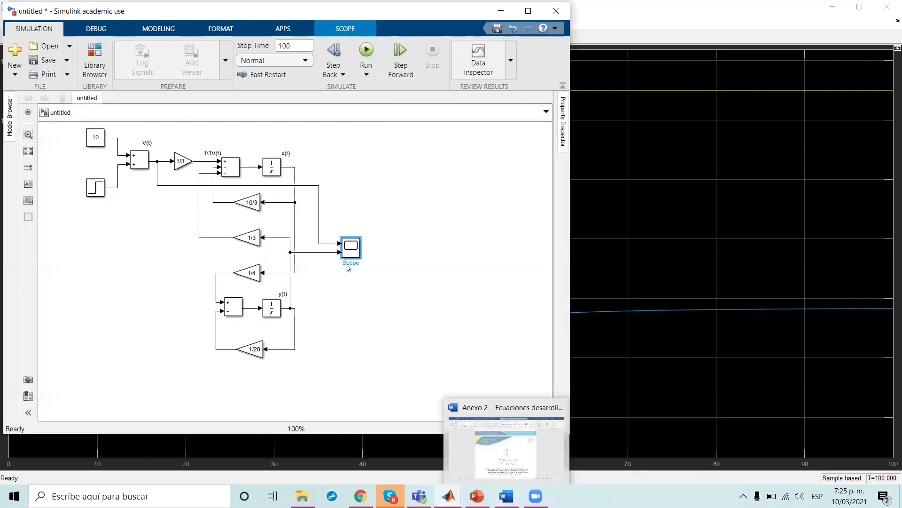
pyautogui.click(458, 307)
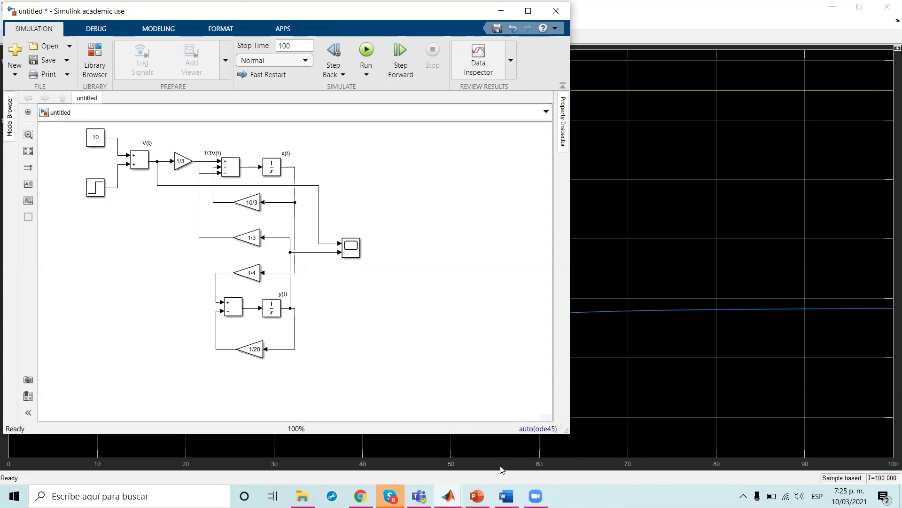
# Switch to PowerPoint and select the dx(t)/dt and dy(t)/dt equations on the slide to review them
pyautogui.click(477, 496)
pyautogui.moveTo(583, 320); pyautogui.dragTo(871, 463)
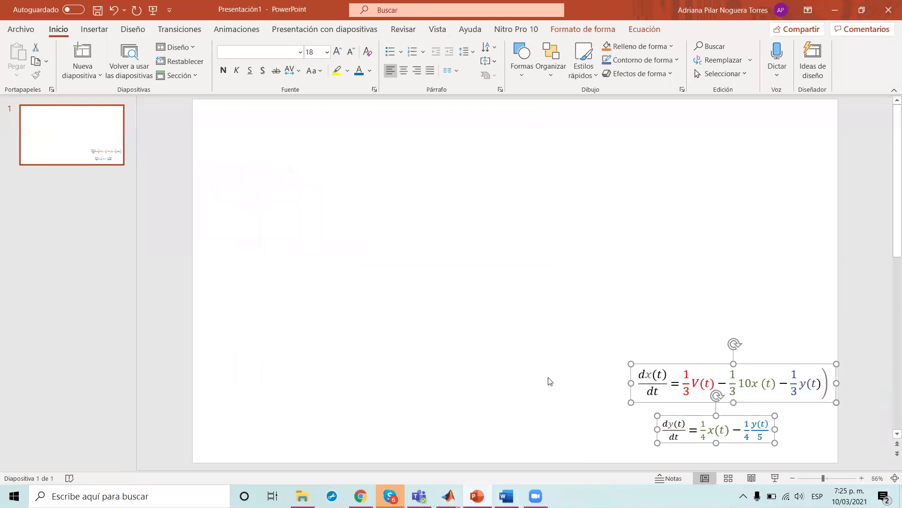
pyautogui.click(520, 362)
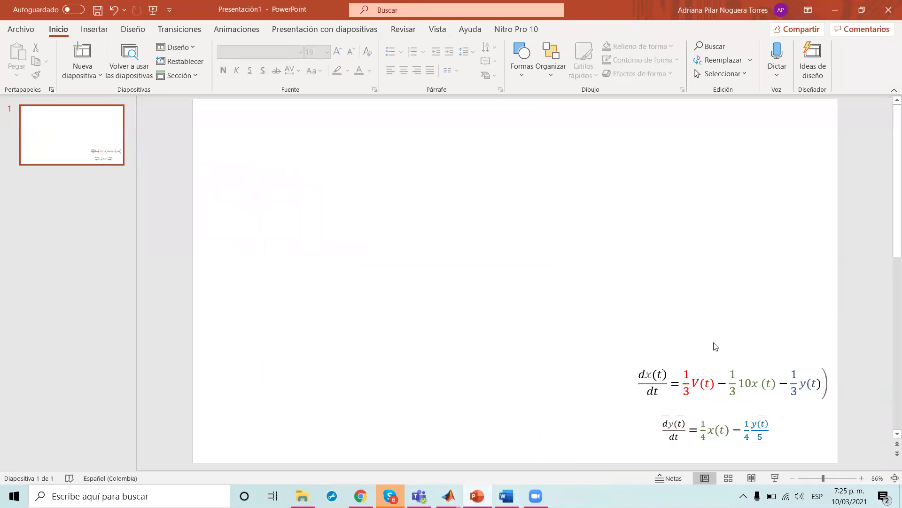
pyautogui.doubleClick(648, 375)
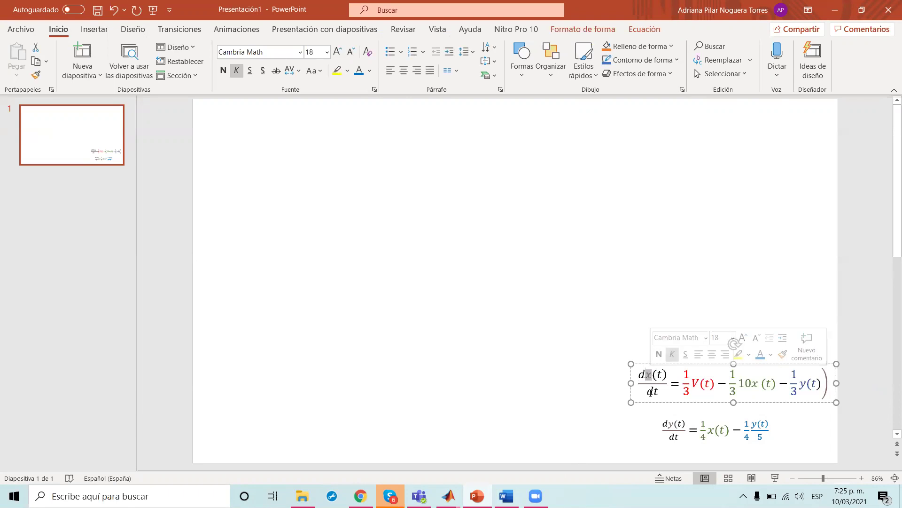
pyautogui.click(659, 354)
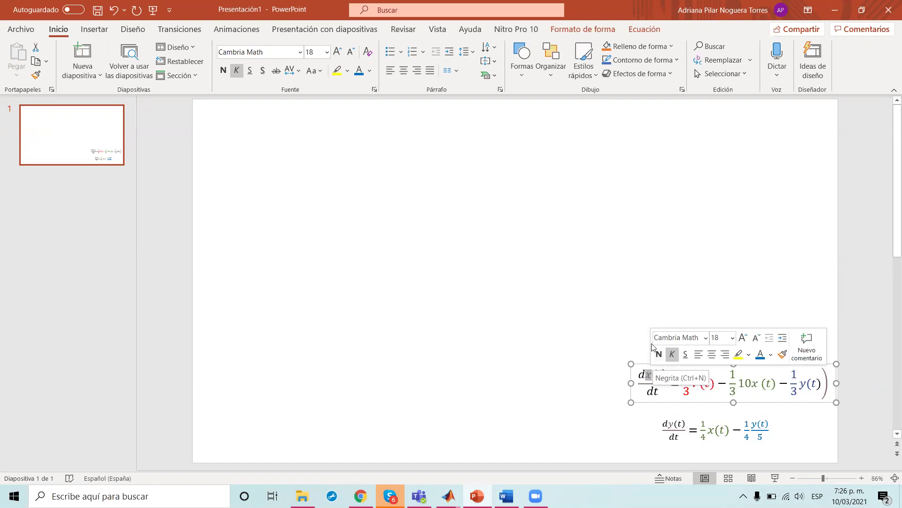
pyautogui.click(492, 371)
pyautogui.moveTo(510, 320); pyautogui.dragTo(867, 469)
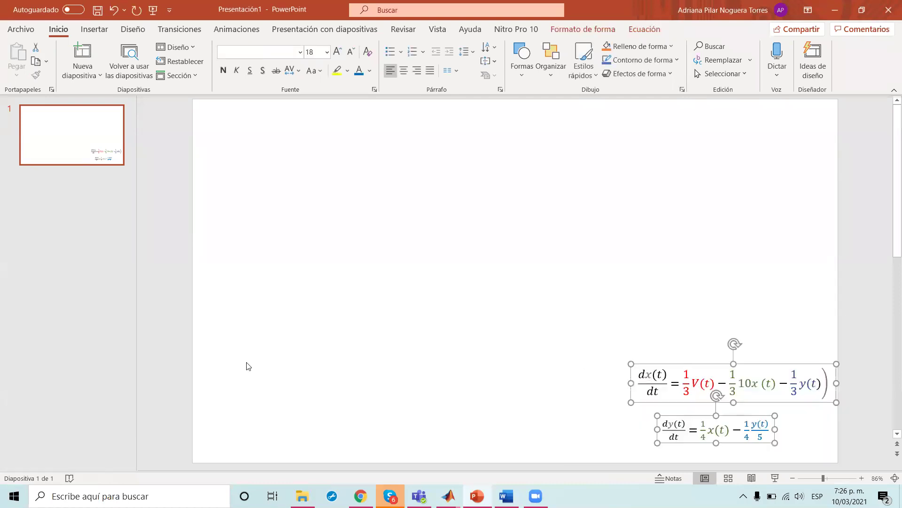
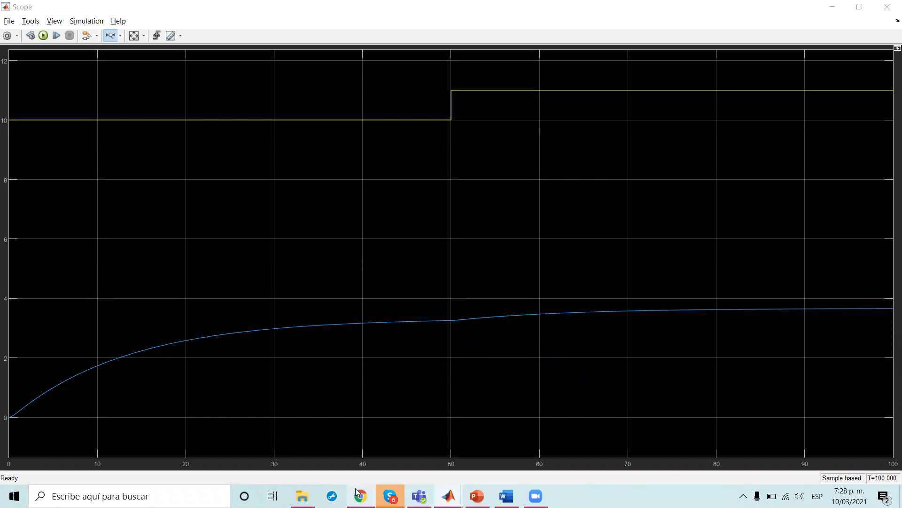
# Bring the Simulink block diagram in front of the Scope, select all its blocks to review the whole model, and clear the selection
pyautogui.moveTo(355, 492)
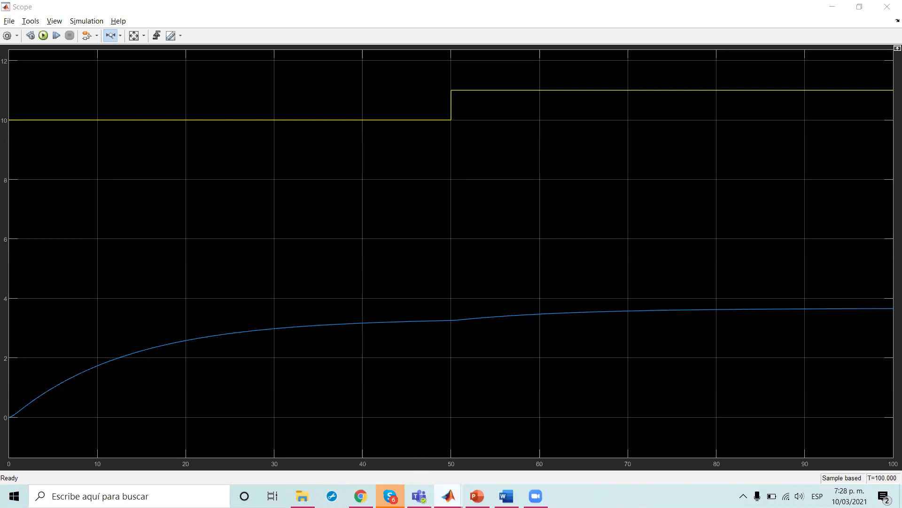
pyautogui.hotkey('alt', 'Tab')
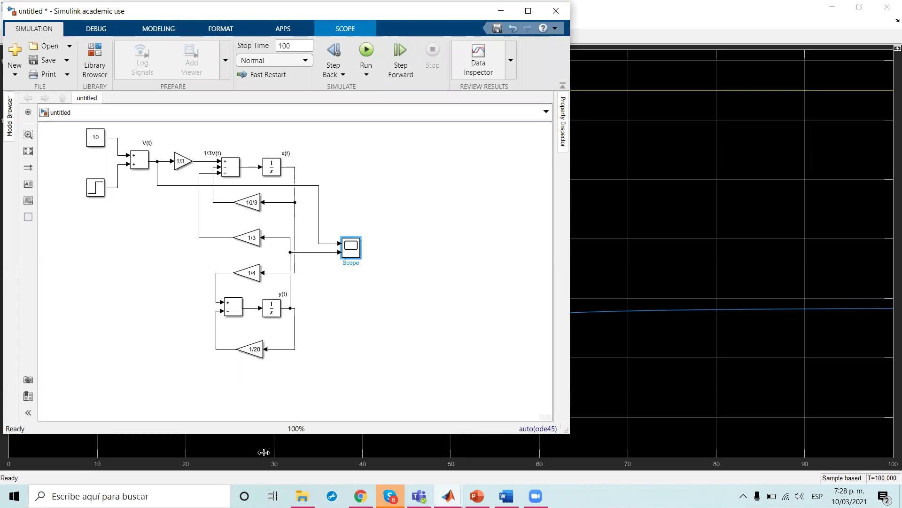
pyautogui.click(238, 446)
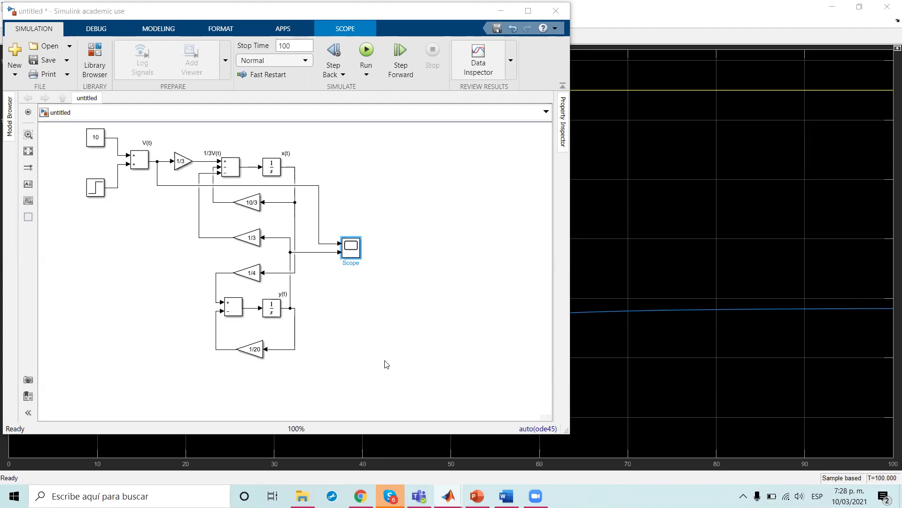
pyautogui.press('XF86AudioRaiseVolume')
pyautogui.press('XF86AudioRaiseVolume')
pyautogui.press('XF86AudioRaiseVolume')
pyautogui.click(431, 207)
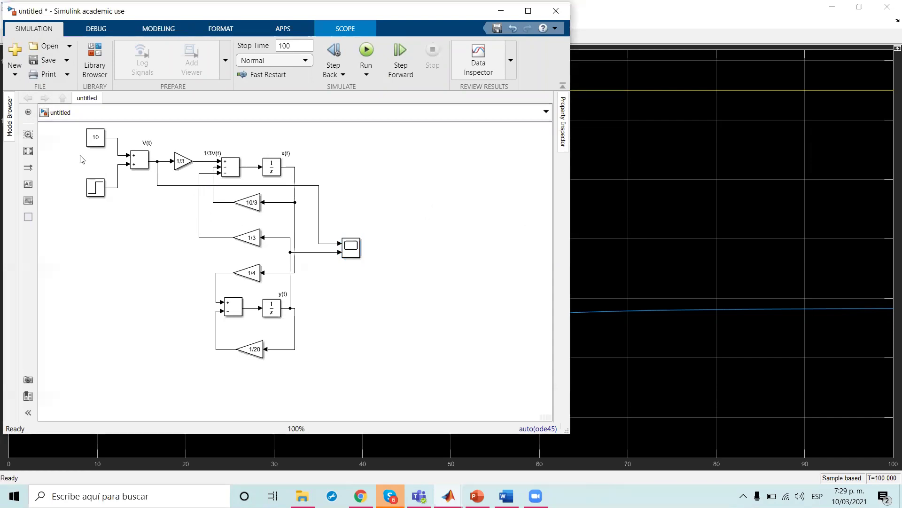
pyautogui.moveTo(75, 131); pyautogui.dragTo(414, 383)
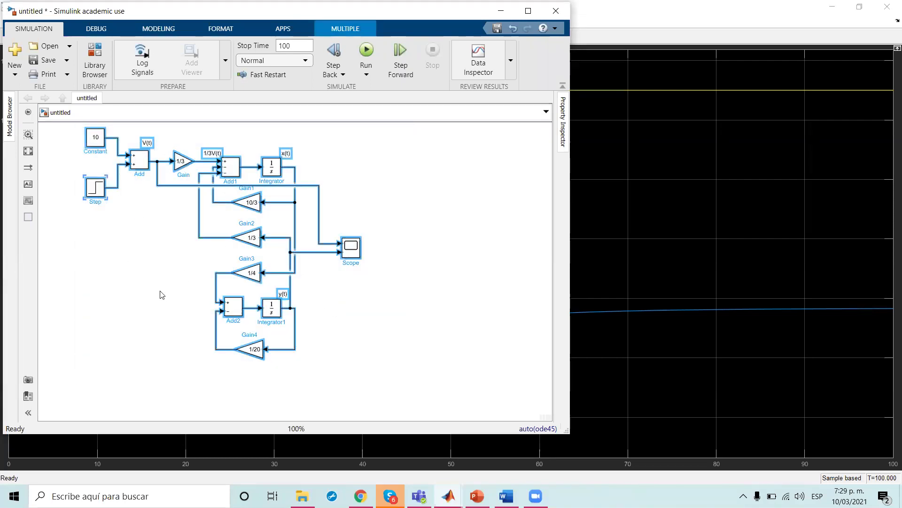
pyautogui.click(58, 186)
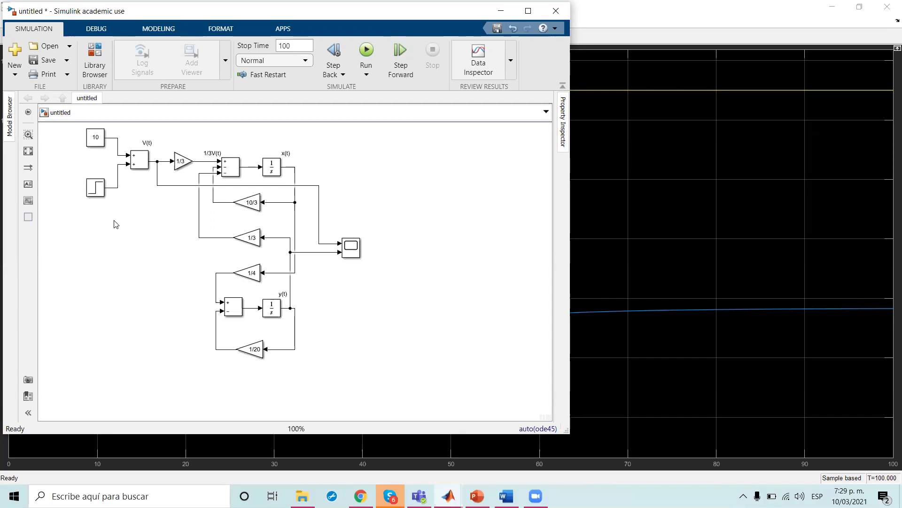
# Delete the Step block feeding the V(t) sum and undo the deletion
pyautogui.click(99, 190)
pyautogui.press('Delete')
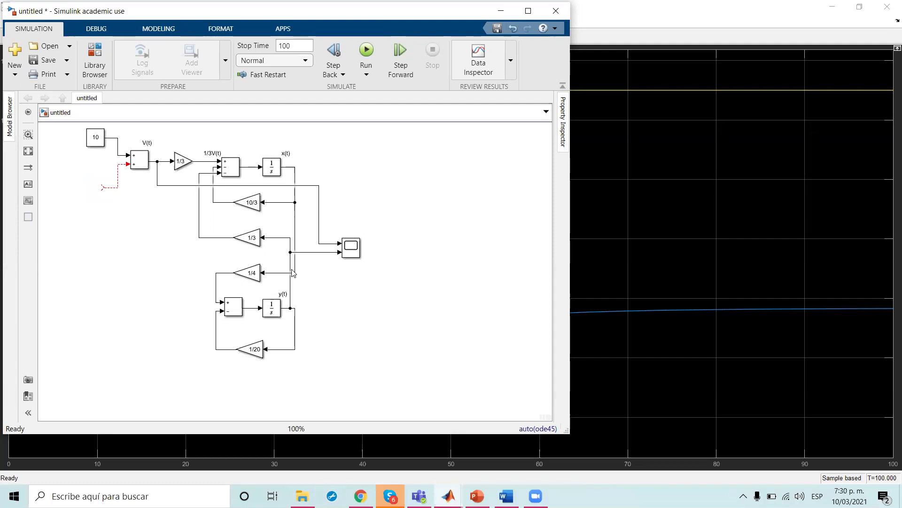
pyautogui.hotkey('ctrl', 'z')
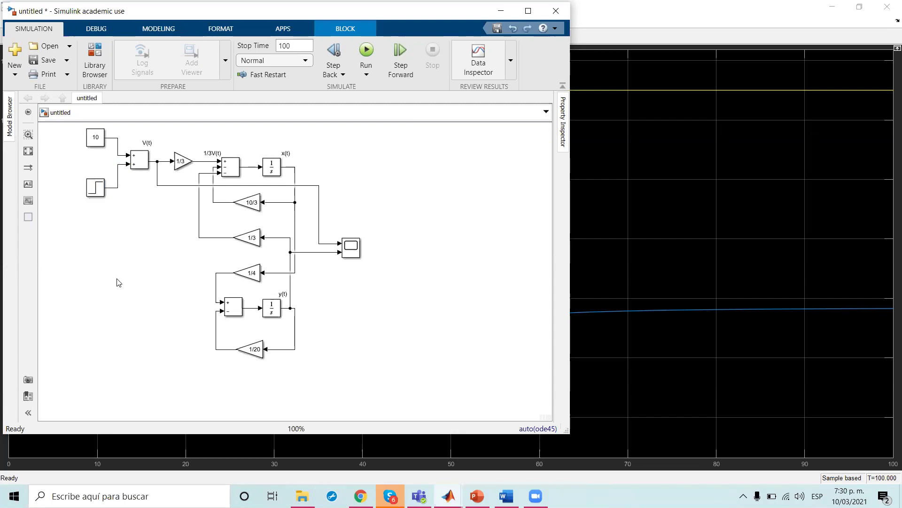
pyautogui.click(123, 194)
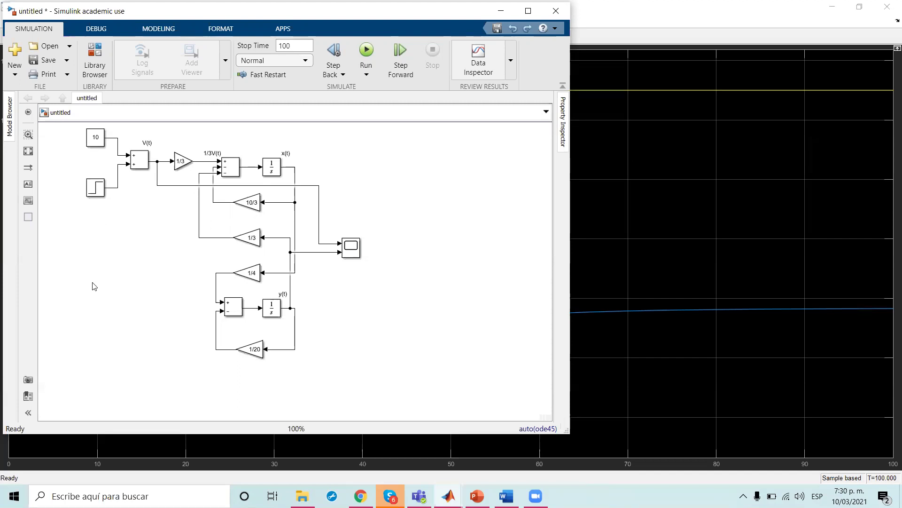
# Select the Step and Constant input blocks in turn to examine how they form V(t)
pyautogui.click(97, 193)
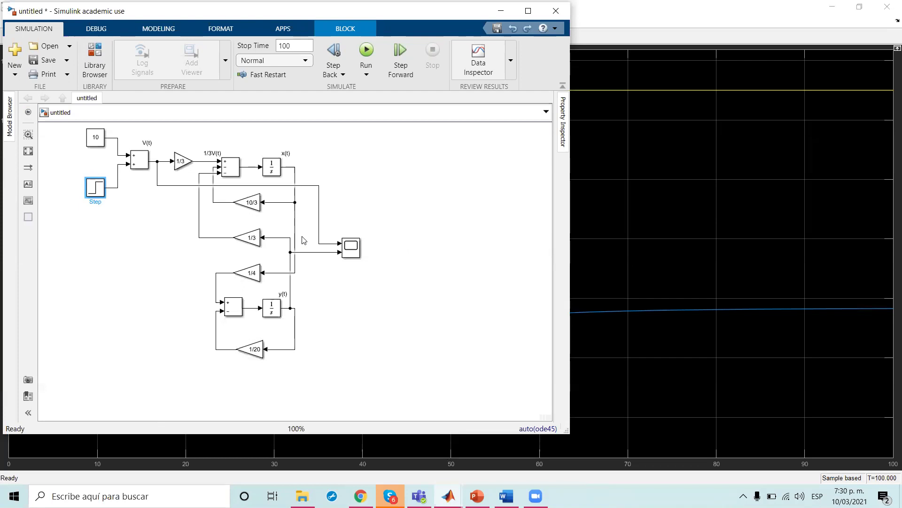
pyautogui.click(399, 348)
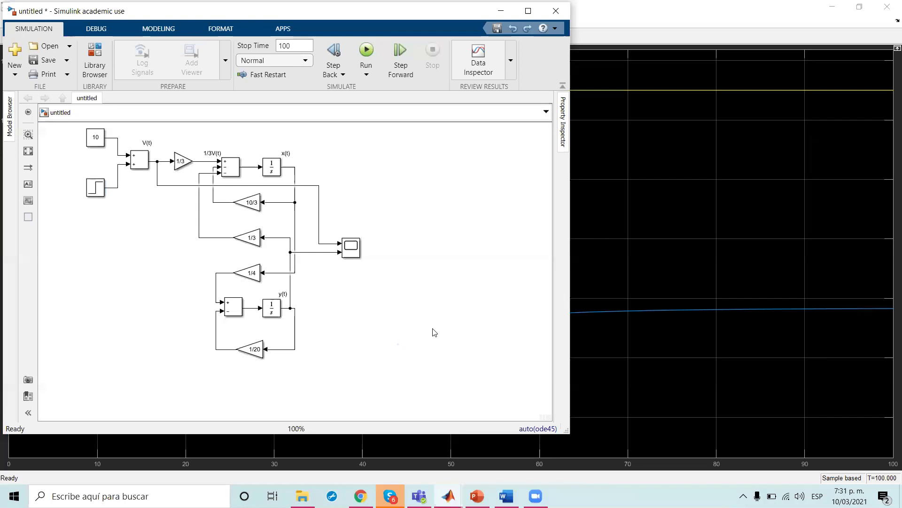
pyautogui.click(100, 194)
pyautogui.click(98, 191)
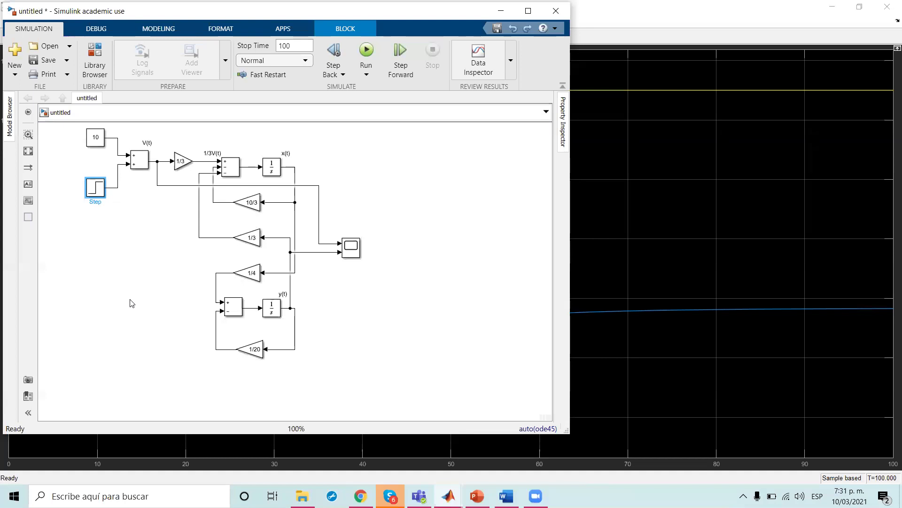
pyautogui.click(100, 142)
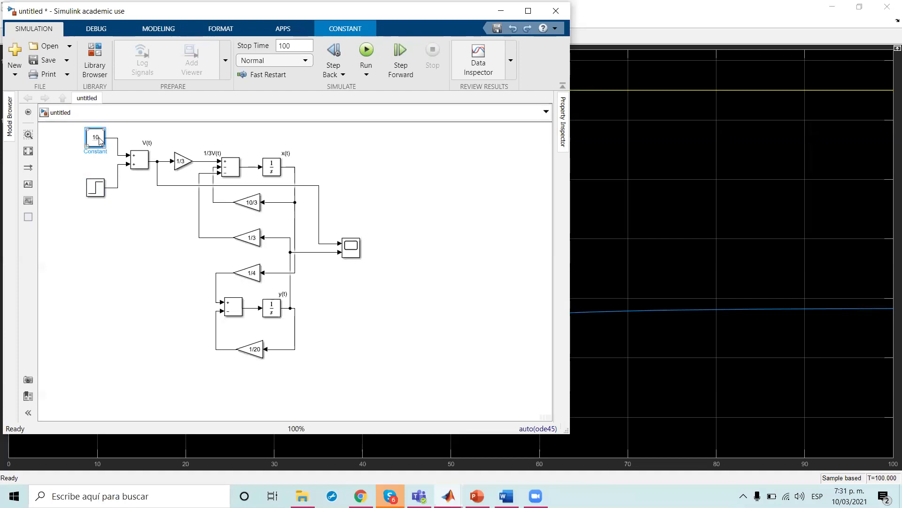
pyautogui.click(98, 196)
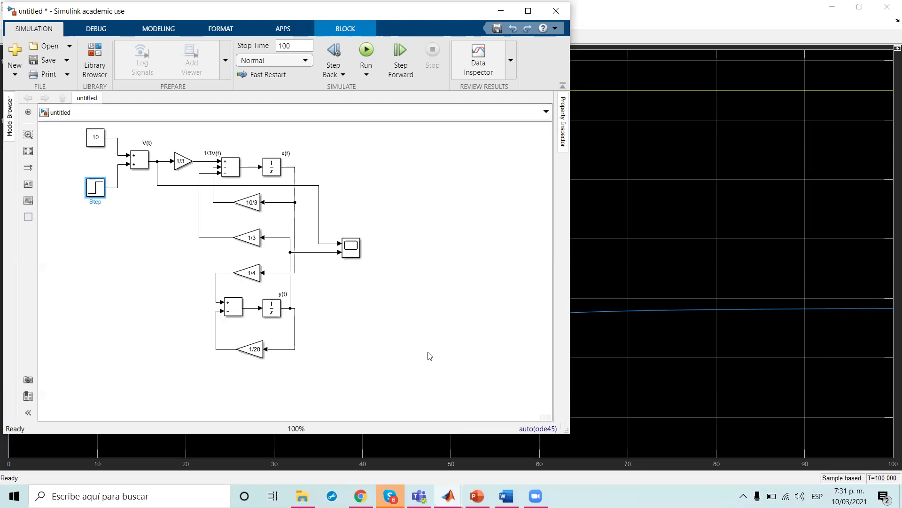
# View the Scope curves around the step at t = 50 and return to the block diagram
pyautogui.click(711, 396)
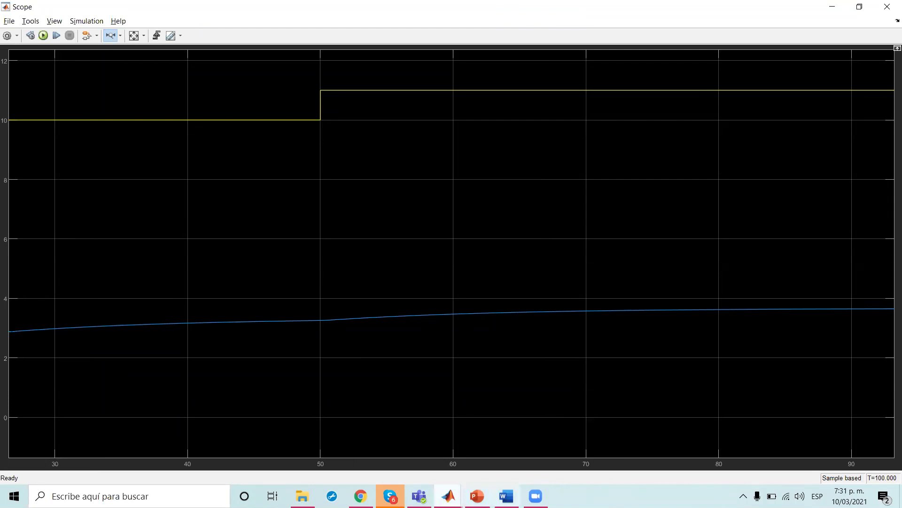
pyautogui.moveTo(477, 495)
pyautogui.click(499, 446)
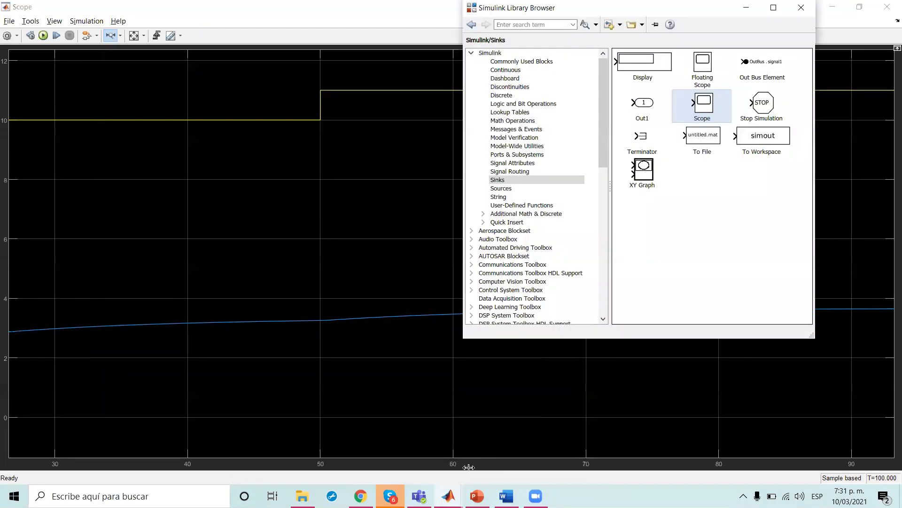
pyautogui.moveTo(448, 496)
pyautogui.click(408, 441)
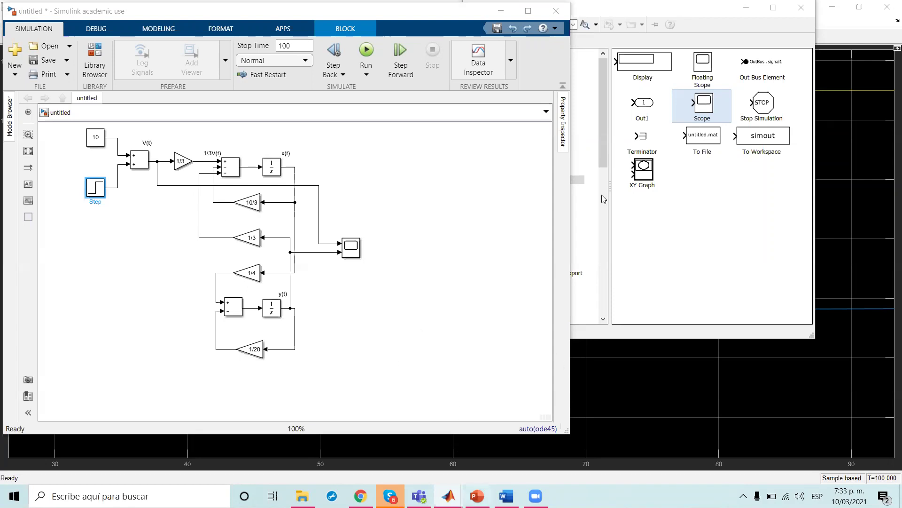
# Switch to Chrome, close the Zoom page, copy the attendance form's short link, and return to the Simulink model
pyautogui.click(361, 495)
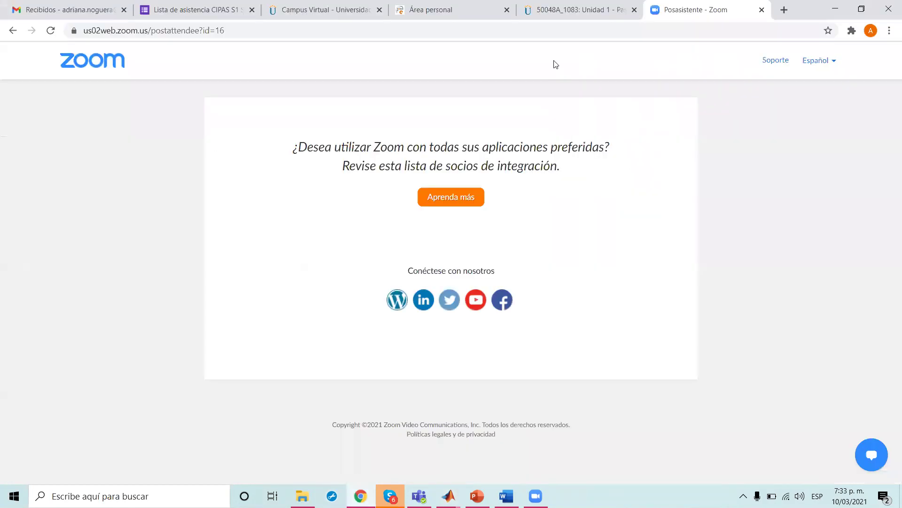
pyautogui.click(762, 10)
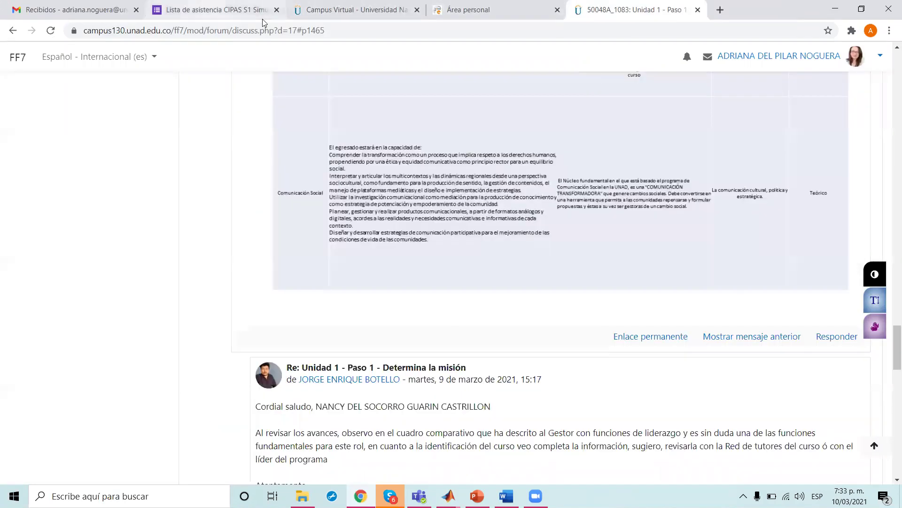
pyautogui.click(263, 15)
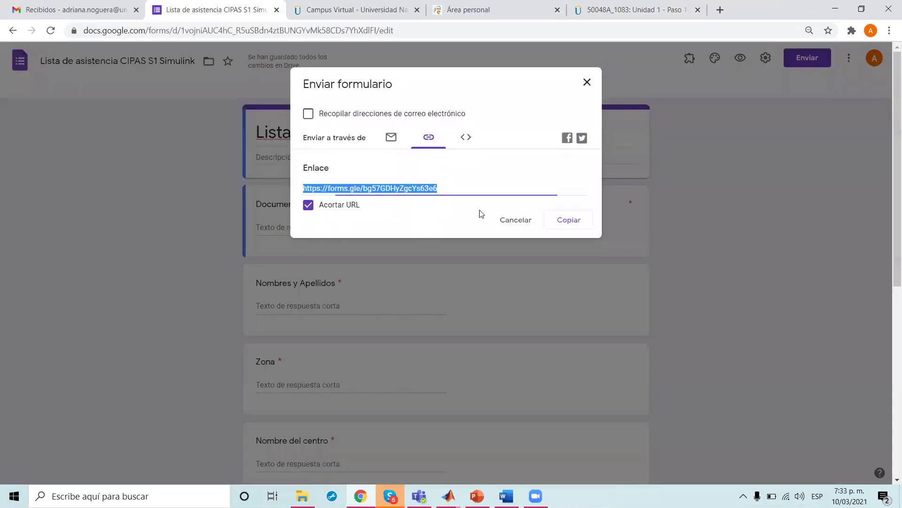
pyautogui.click(568, 226)
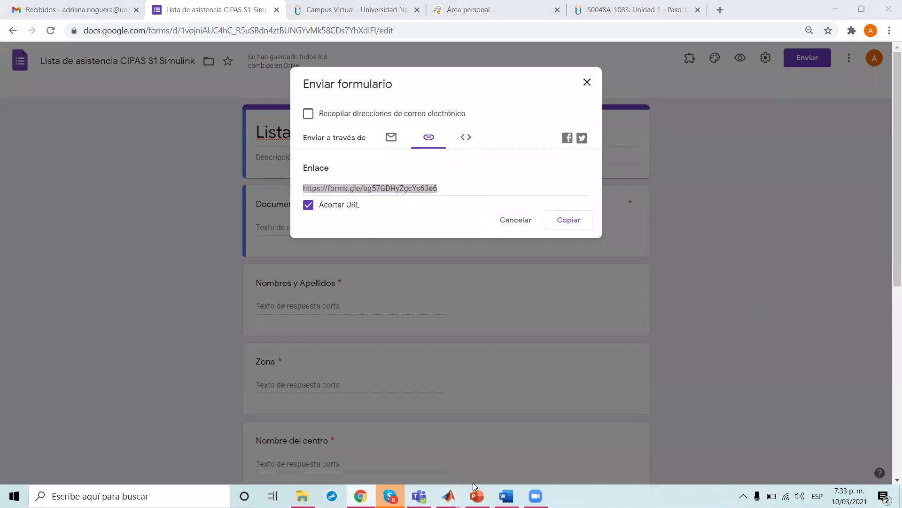
pyautogui.moveTo(449, 495)
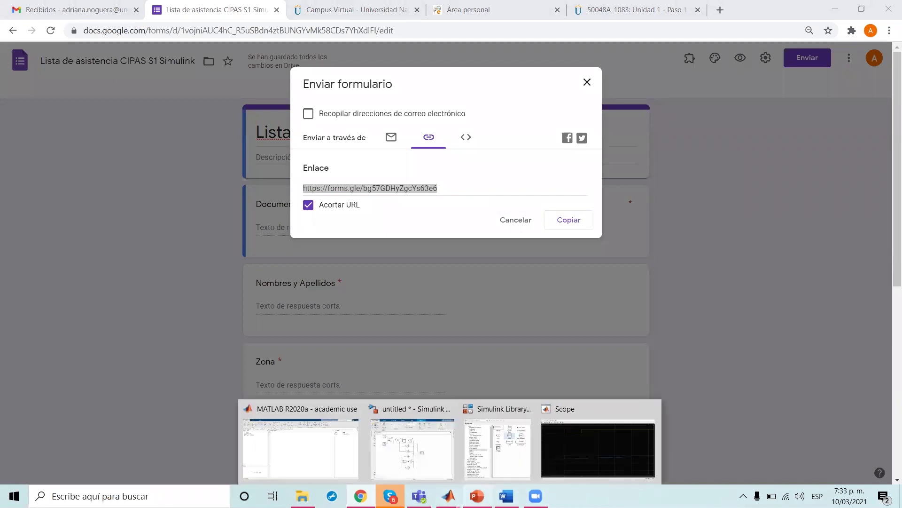
pyautogui.click(408, 463)
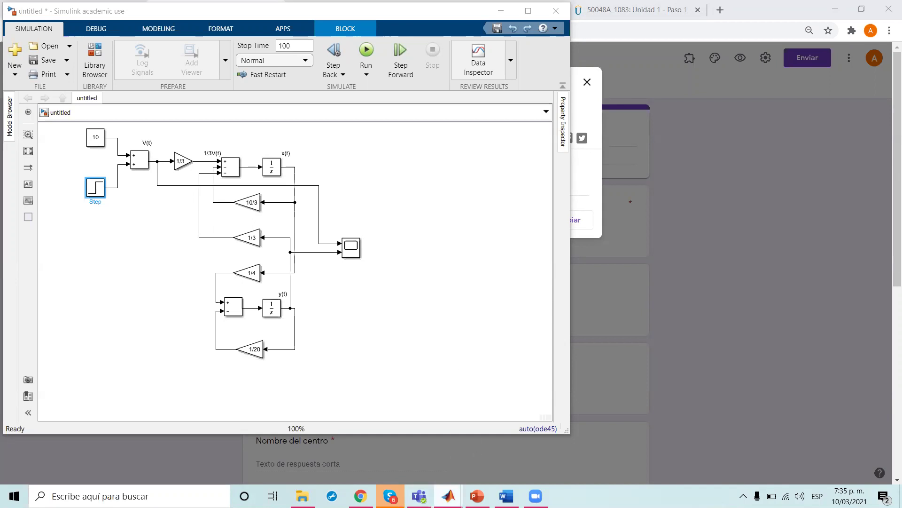
# Switch to PowerPoint, paste a copy of the dx(t)/dt and dy(t)/dt equations, and place it left of the originals
pyautogui.moveTo(448, 496)
pyautogui.click(319, 450)
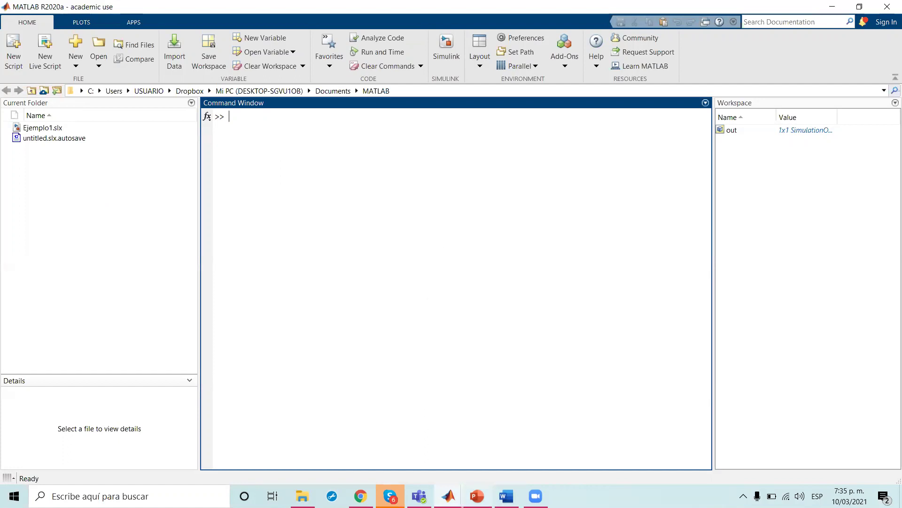
pyautogui.click(477, 496)
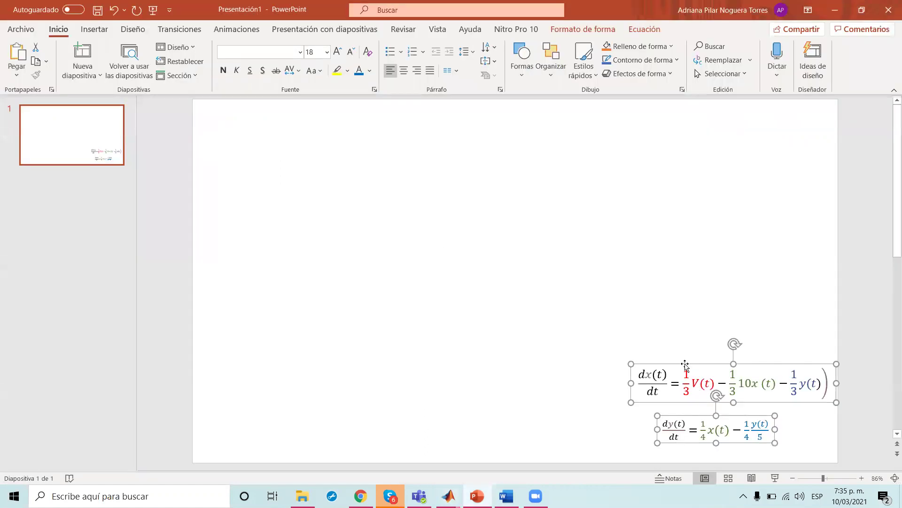
pyautogui.hotkey('ctrl', 'v')
pyautogui.moveTo(655, 364); pyautogui.dragTo(388, 363)
pyautogui.click(505, 329)
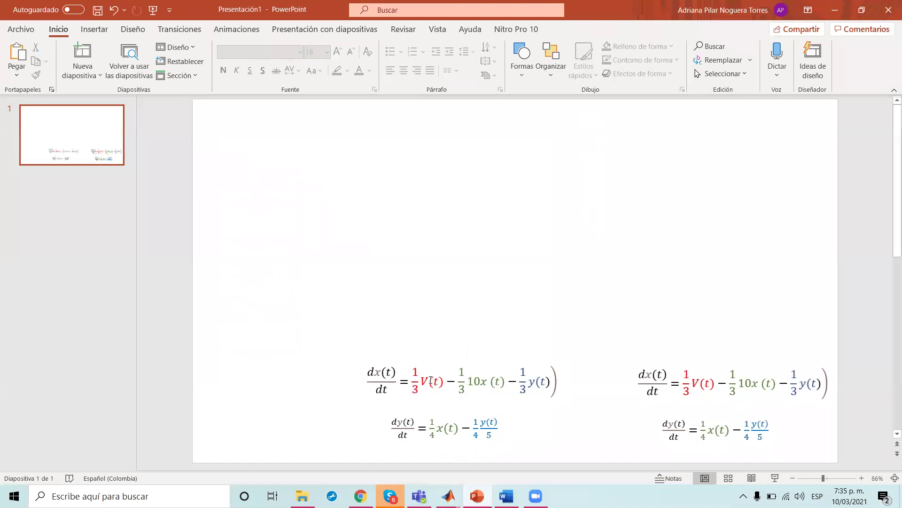
# In the copied dx(t)/dt equation, replace each 1/3 coefficient with A and the 10 with B
pyautogui.click(421, 388)
pyautogui.moveTo(415, 389); pyautogui.dragTo(414, 370)
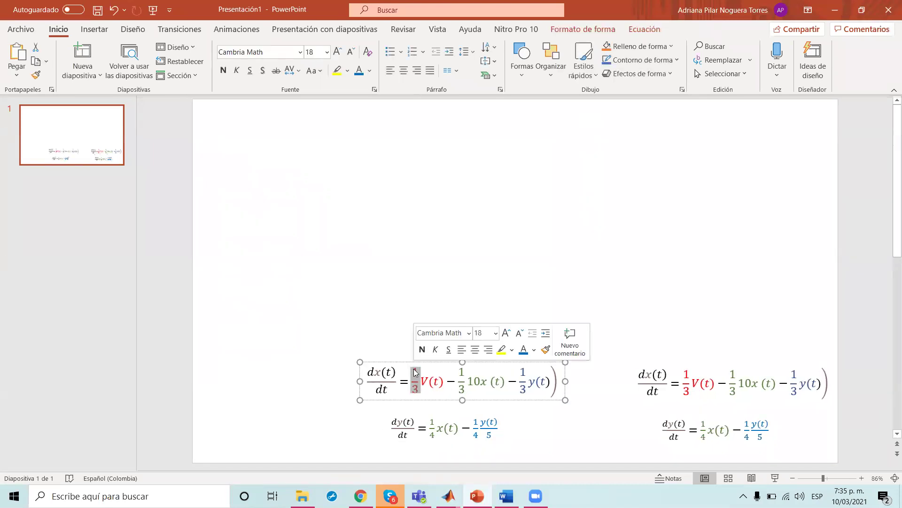
pyautogui.write('A')
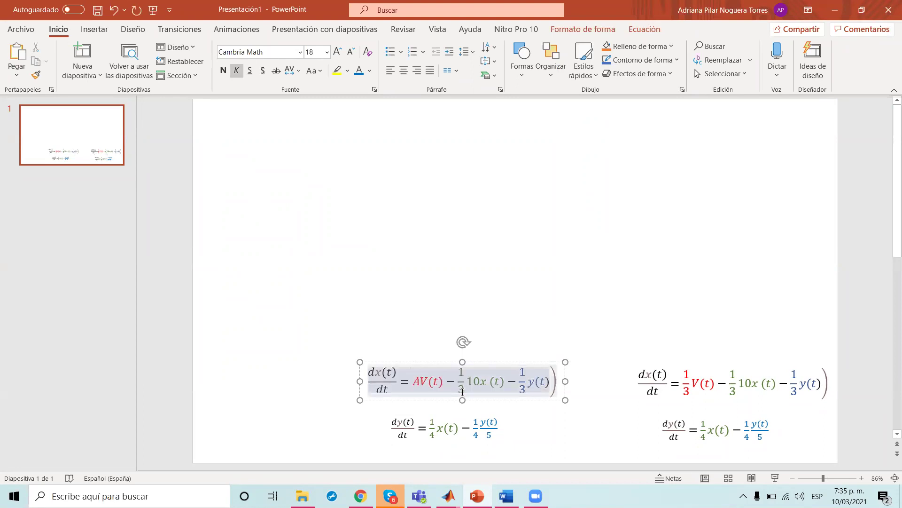
pyautogui.moveTo(460, 391); pyautogui.dragTo(460, 370)
pyautogui.write('A')
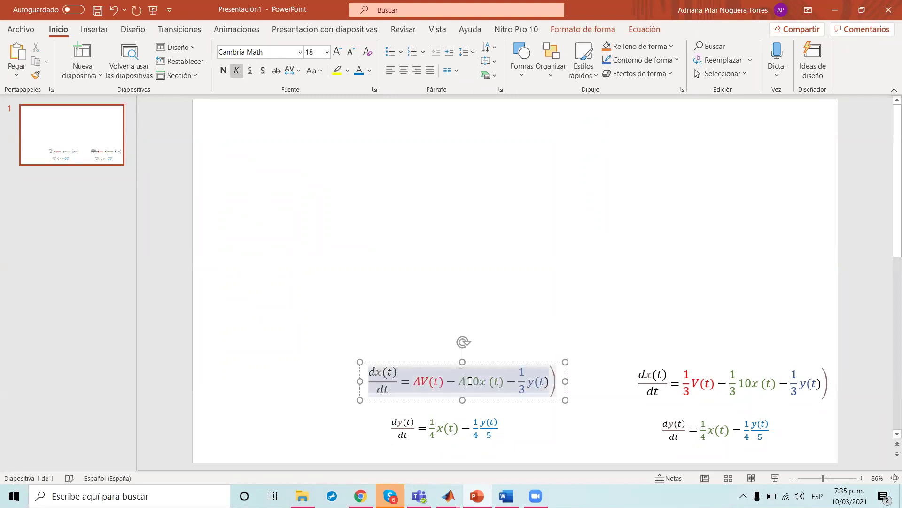
pyautogui.moveTo(475, 380); pyautogui.dragTo(468, 382)
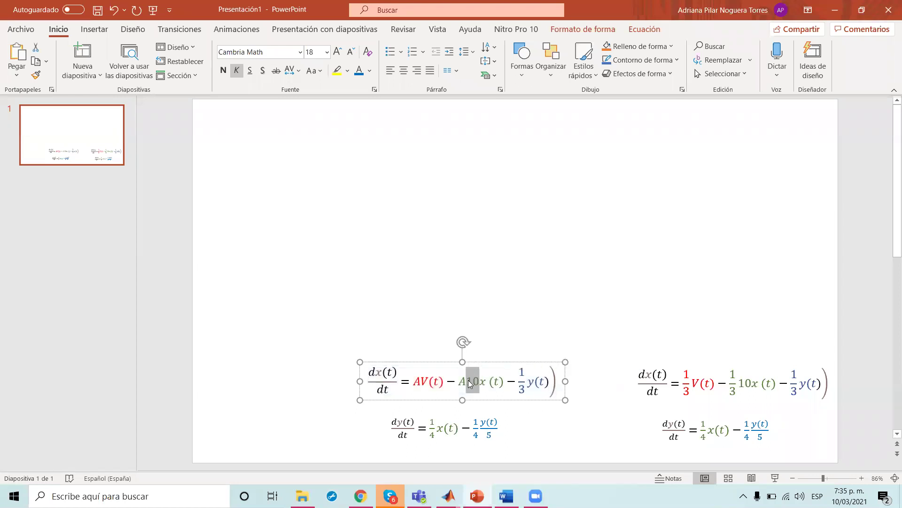
pyautogui.write('B')
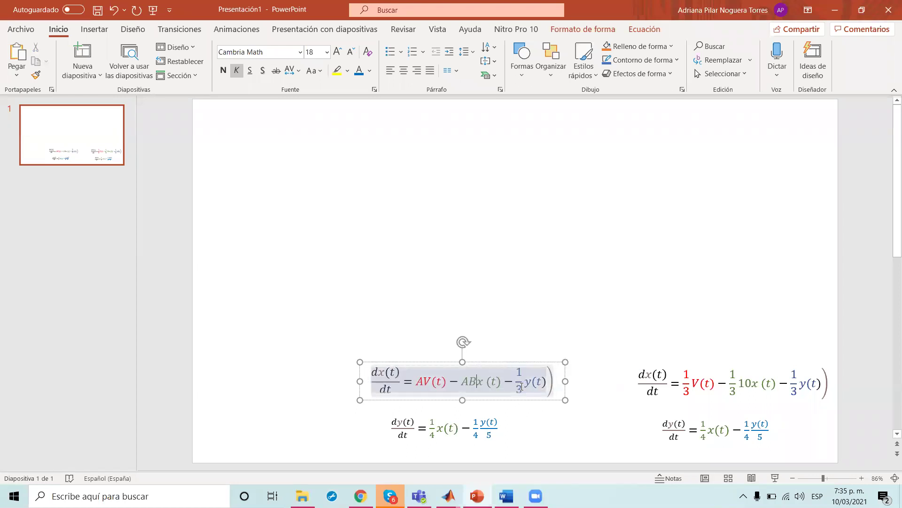
pyautogui.moveTo(521, 386); pyautogui.dragTo(519, 374)
pyautogui.write('A')
pyautogui.click(532, 349)
# Switch to MATLAB and define the workspace variables A=1/3 and B=1 in the Command Window
pyautogui.hotkey('alt', 'Tab')
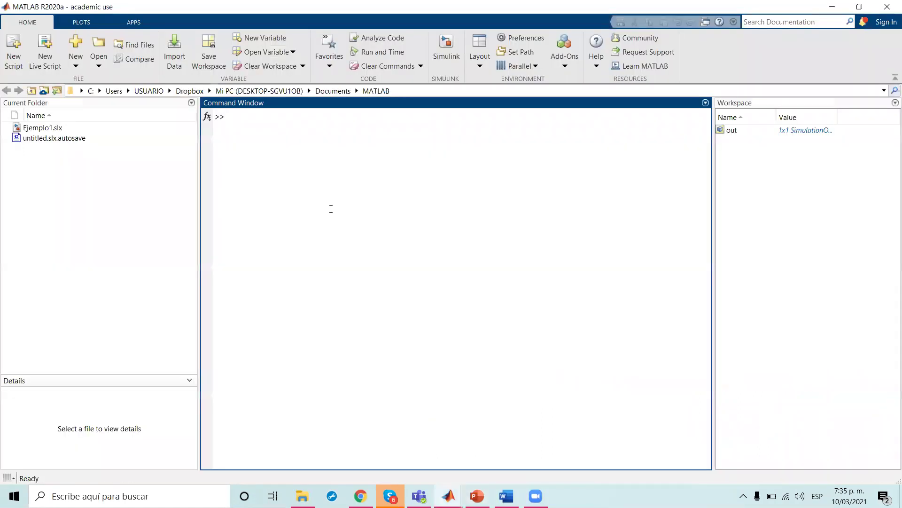
pyautogui.write('A=1/3;')
pyautogui.press('Return')
pyautogui.write('B=1;')
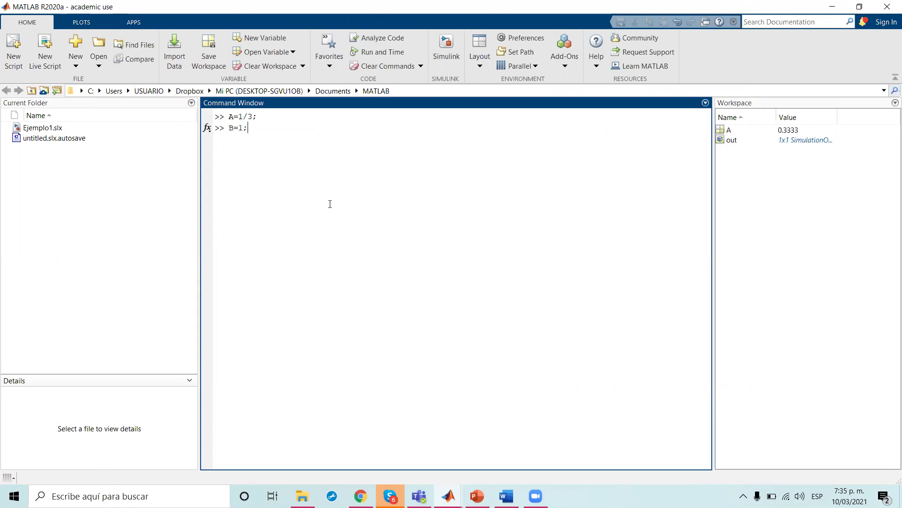
pyautogui.press('Return')
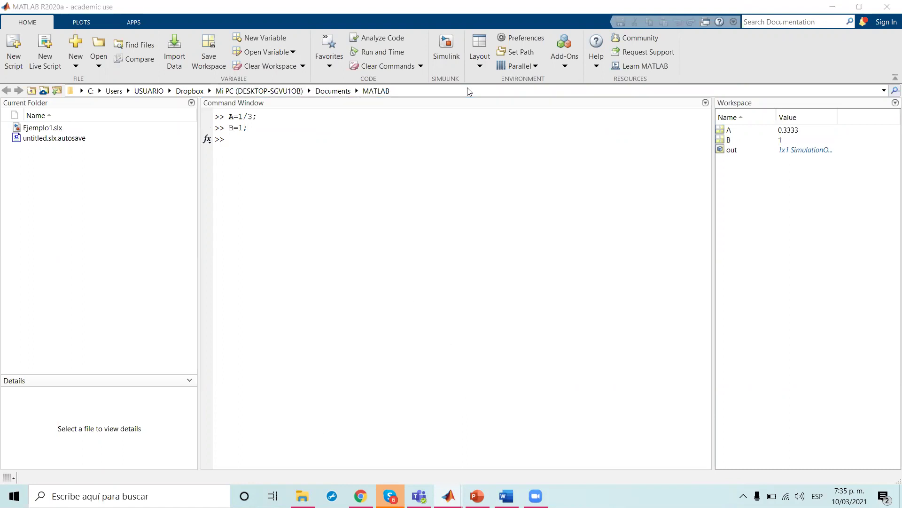
# Switch to the Simulink model and set the gain of the block fed by V(t) to the variable A
pyautogui.click(449, 496)
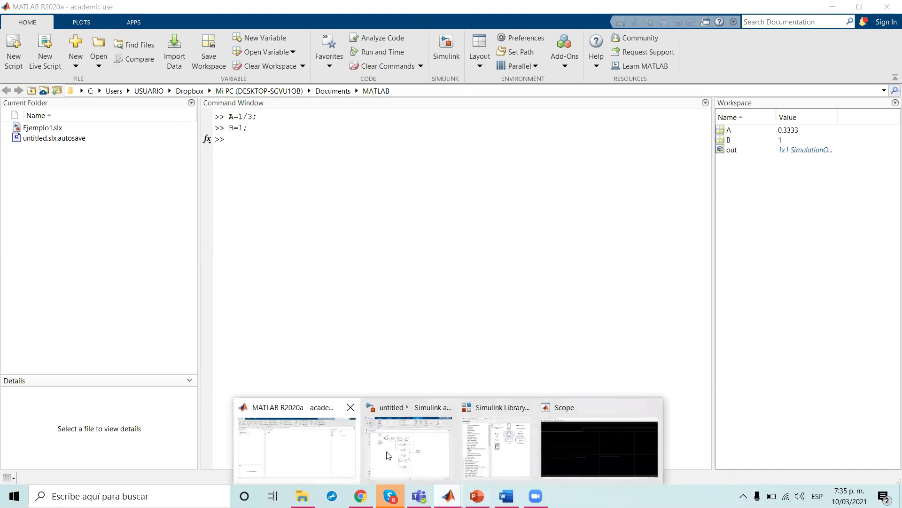
pyautogui.click(409, 447)
pyautogui.click(383, 284)
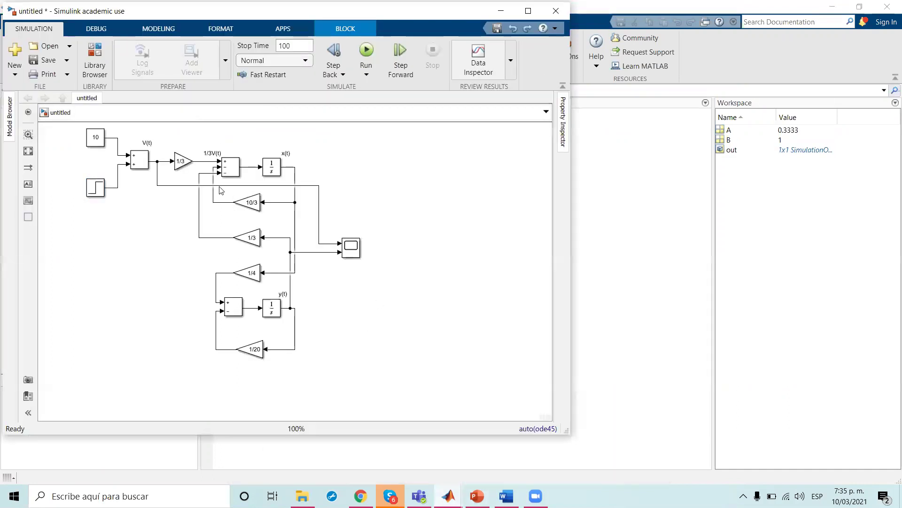
pyautogui.click(182, 161)
pyautogui.doubleClick(183, 161)
pyautogui.write('A')
pyautogui.press('Return')
pyautogui.moveTo(337, 248); pyautogui.dragTo(339, 252)
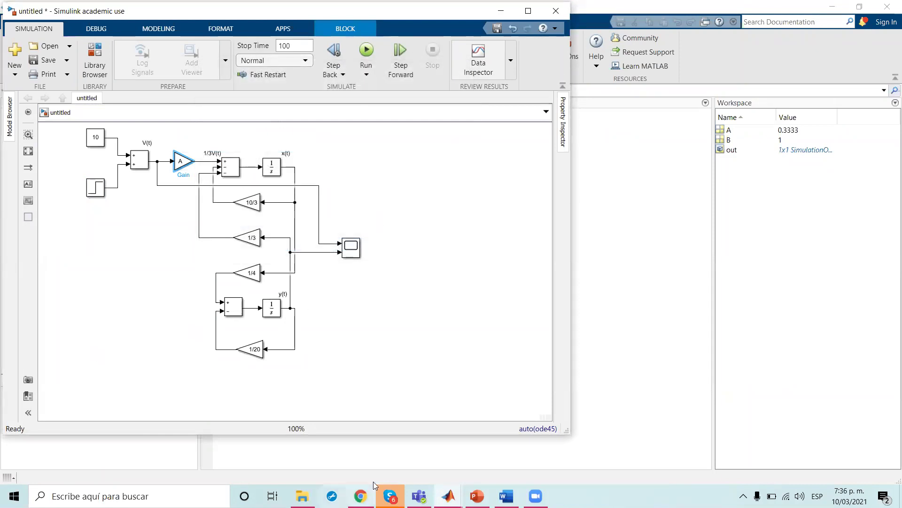
# Check the MATLAB workspace variables, return to the model, and set the 1/3 gain in the y(t) feedback path to A
pyautogui.moveTo(443, 494)
pyautogui.click(311, 452)
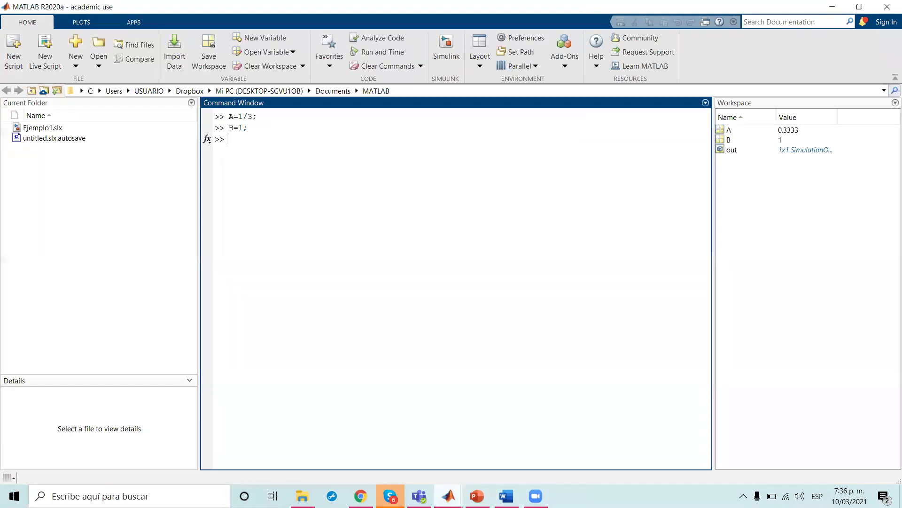
pyautogui.click(448, 496)
pyautogui.click(424, 454)
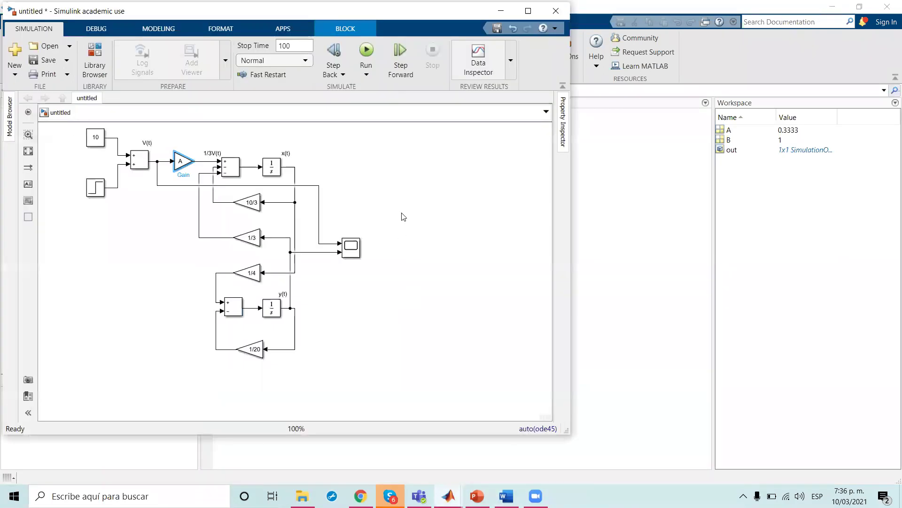
pyautogui.click(277, 247)
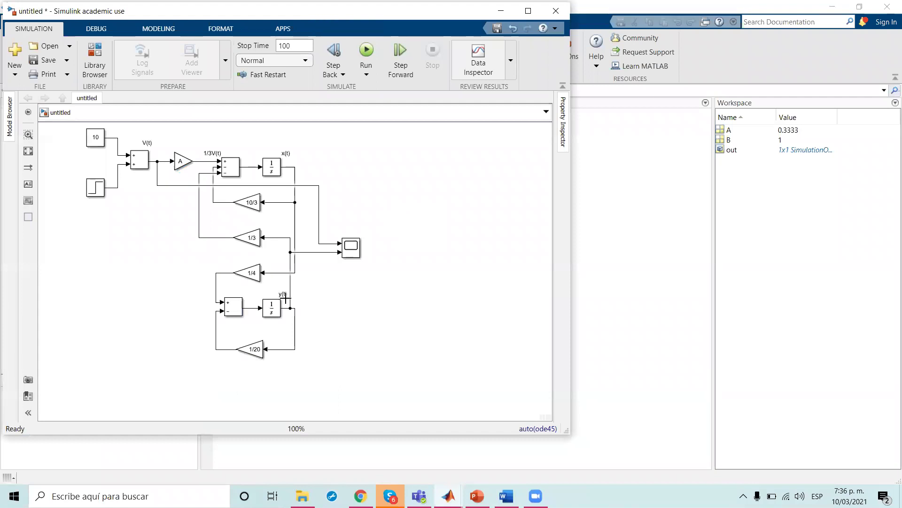
pyautogui.click(242, 236)
pyautogui.doubleClick(258, 239)
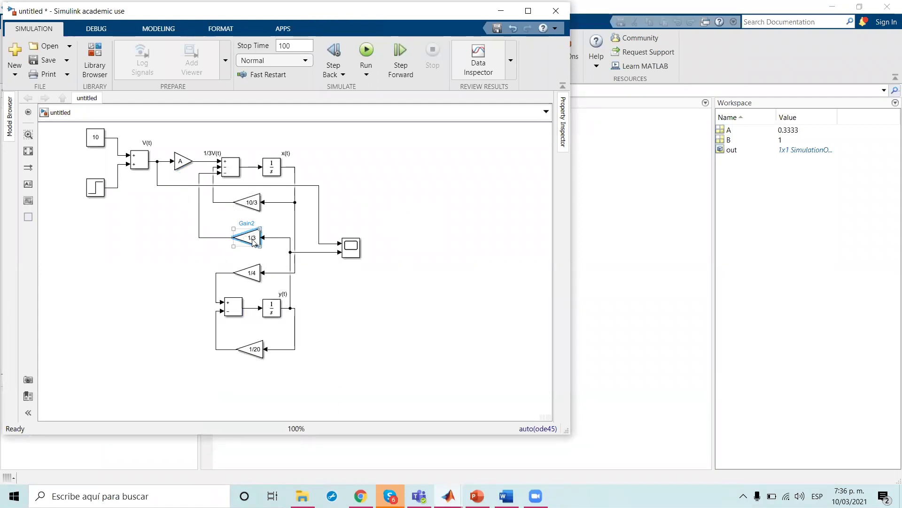
pyautogui.write('A')
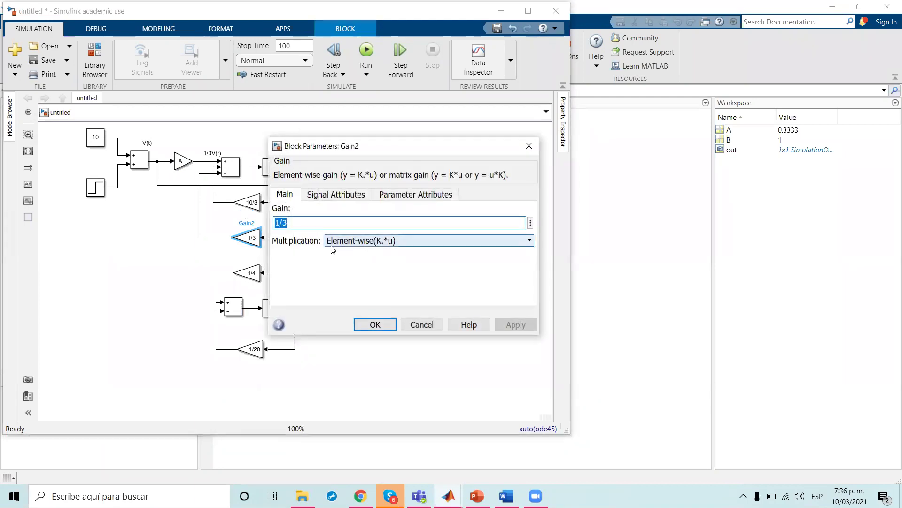
pyautogui.press('Return')
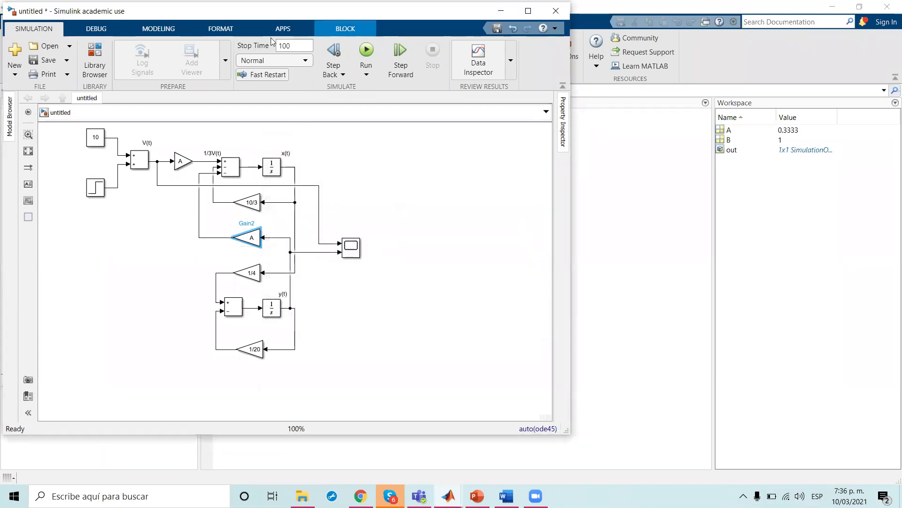
# Run the simulation with the A gains, examine V(t) and y(t) in the Scope, and return to the Simulink model
pyautogui.click(367, 50)
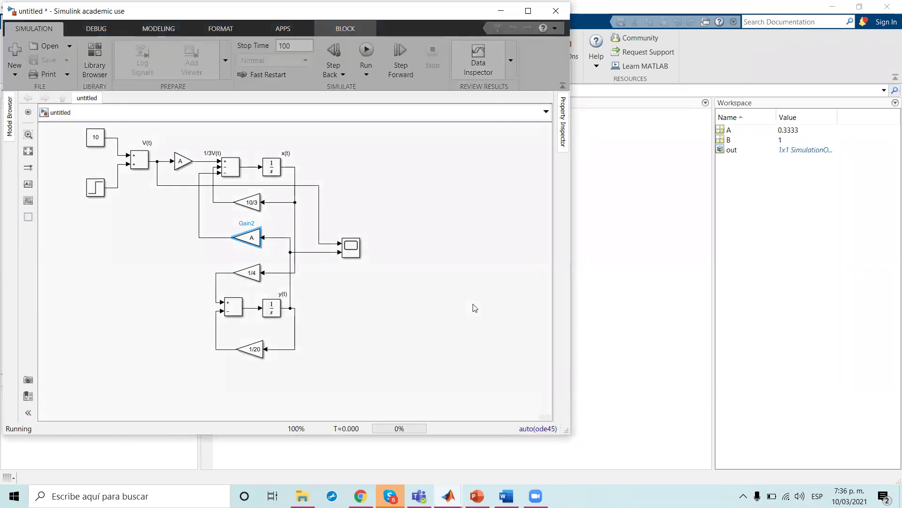
pyautogui.doubleClick(351, 247)
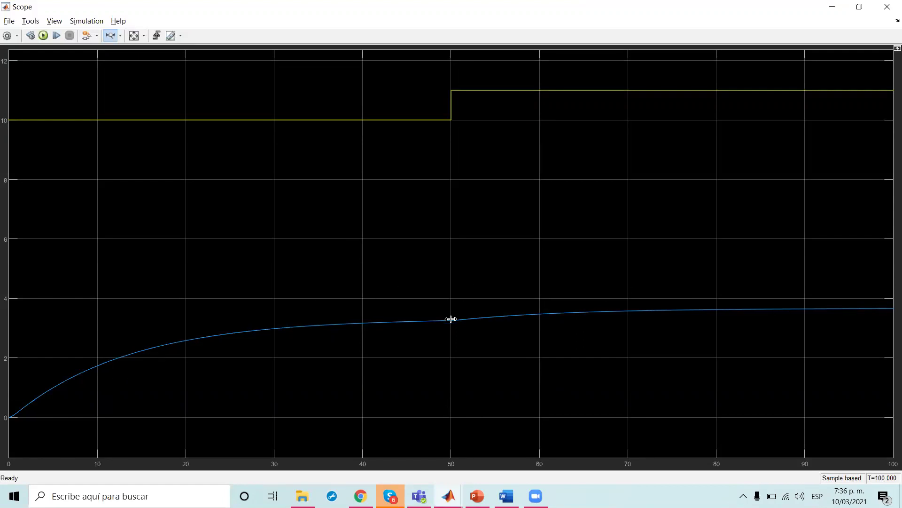
pyautogui.click(448, 496)
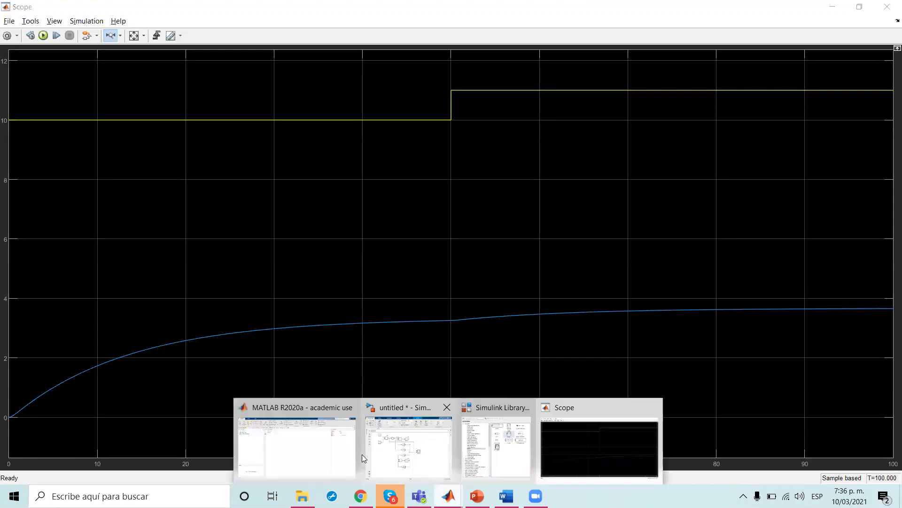
pyautogui.click(351, 452)
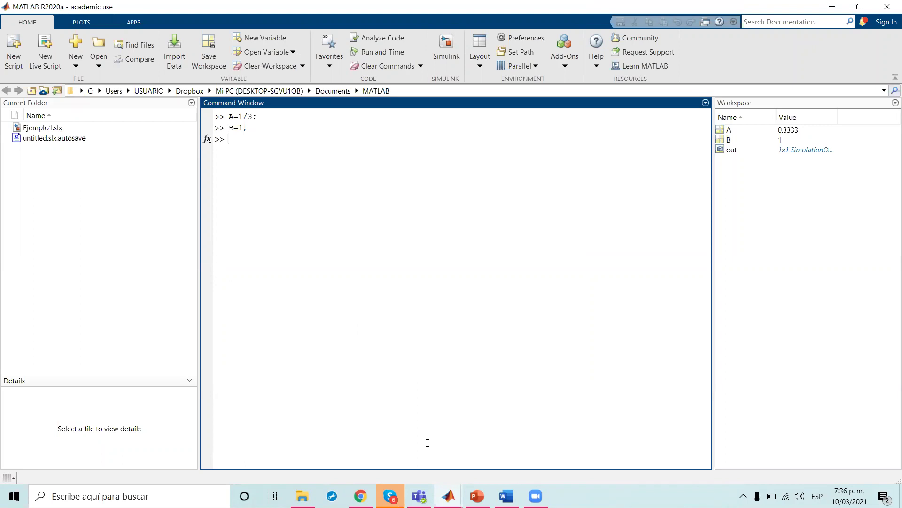
pyautogui.click(448, 496)
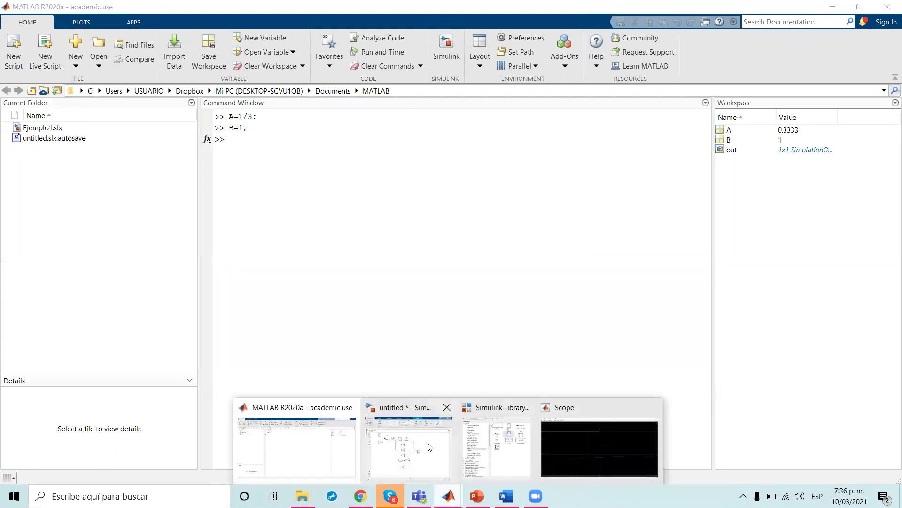
pyautogui.click(429, 447)
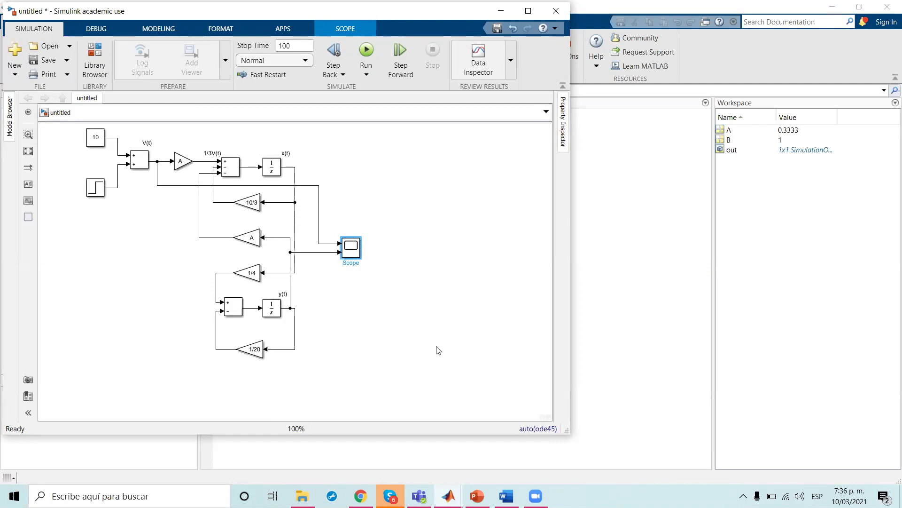
pyautogui.click(247, 203)
pyautogui.click(251, 239)
pyautogui.click(549, 245)
pyautogui.click(285, 46)
pyautogui.click(642, 281)
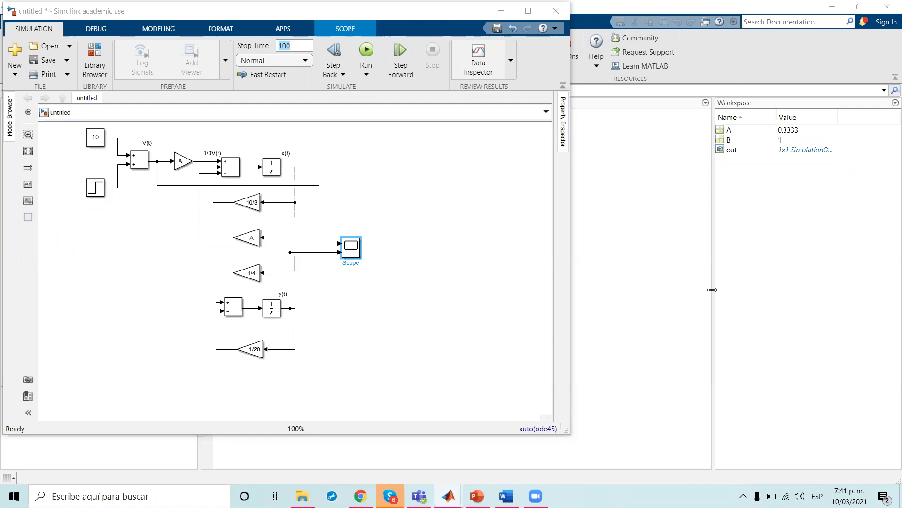
# Switch to Chrome to view the attendance form's short link, and return to the Simulink model
pyautogui.click(360, 496)
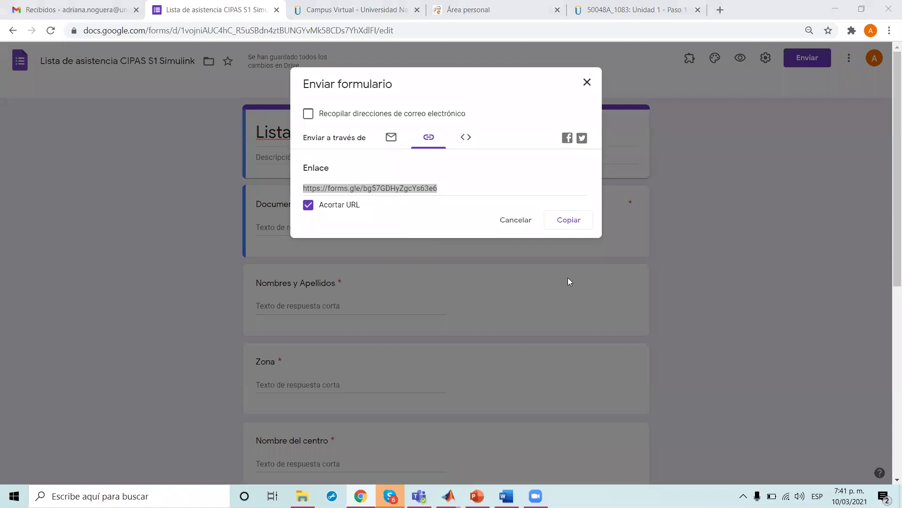
pyautogui.moveTo(444, 493)
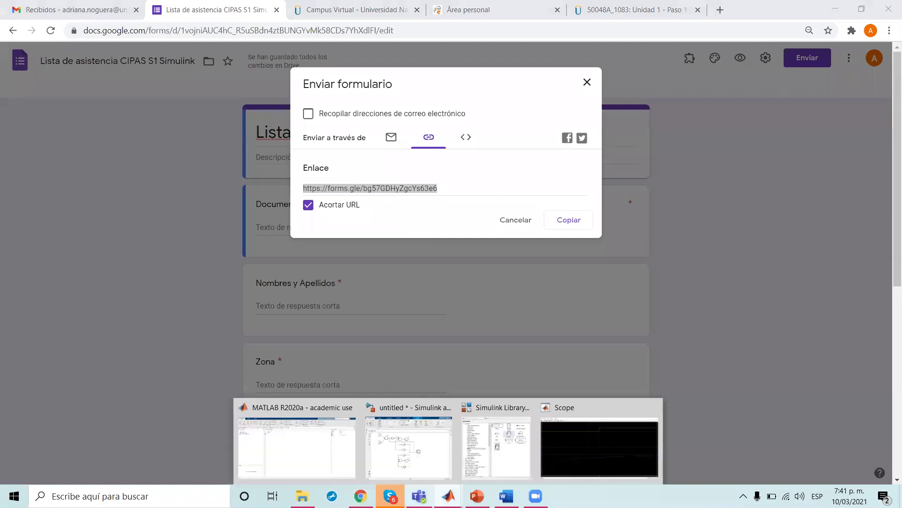
pyautogui.click(408, 444)
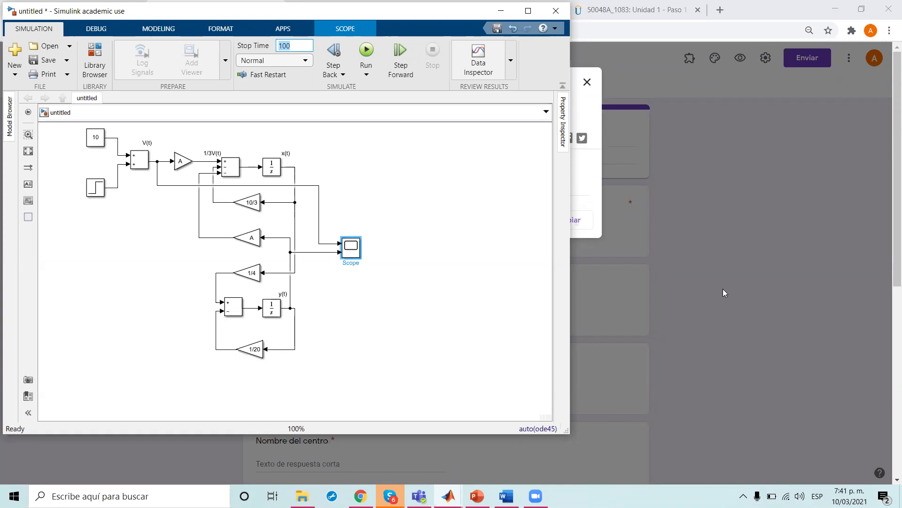
pyautogui.click(235, 440)
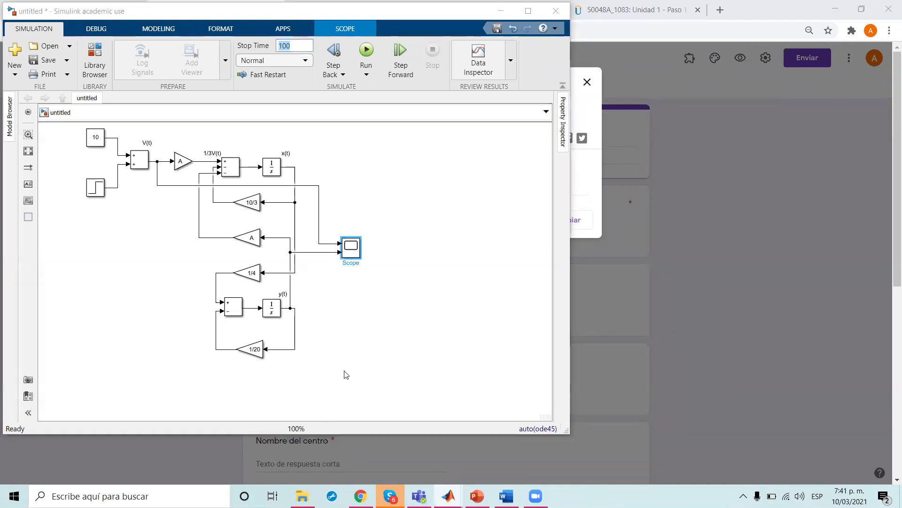